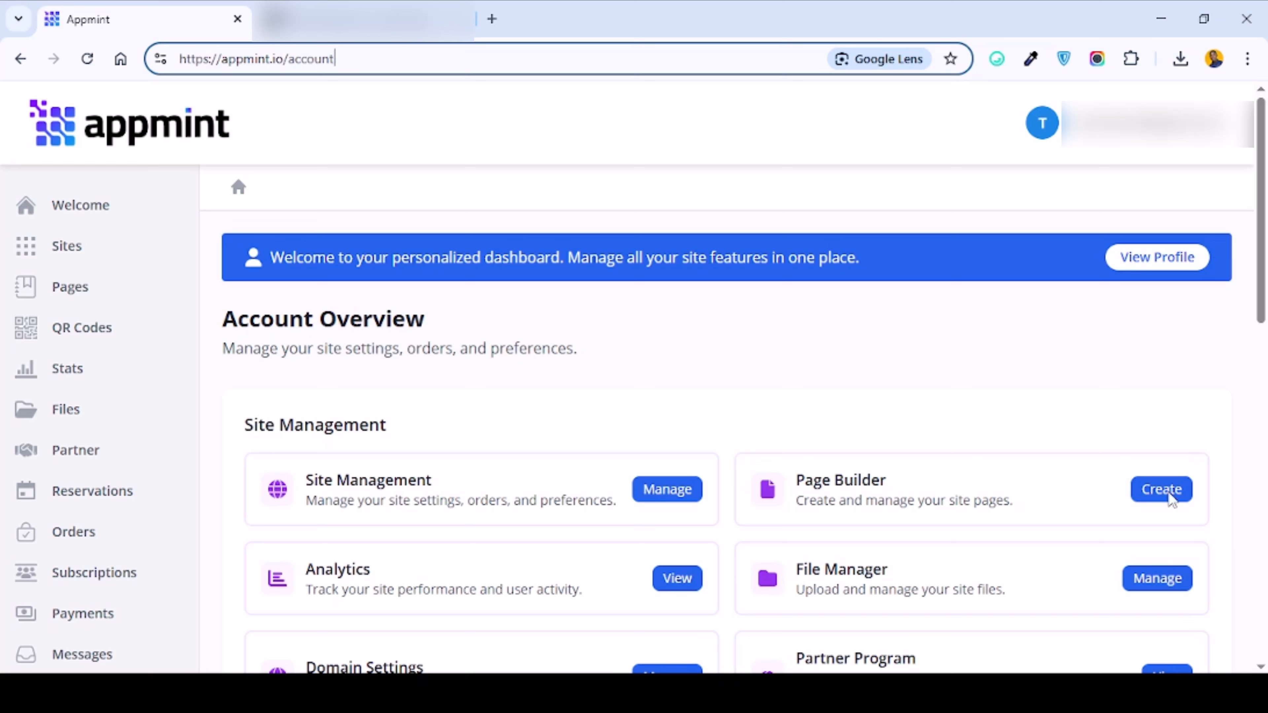
- Open the portfoliodemo site's dashboard from the account's list of sites
click(513, 175)
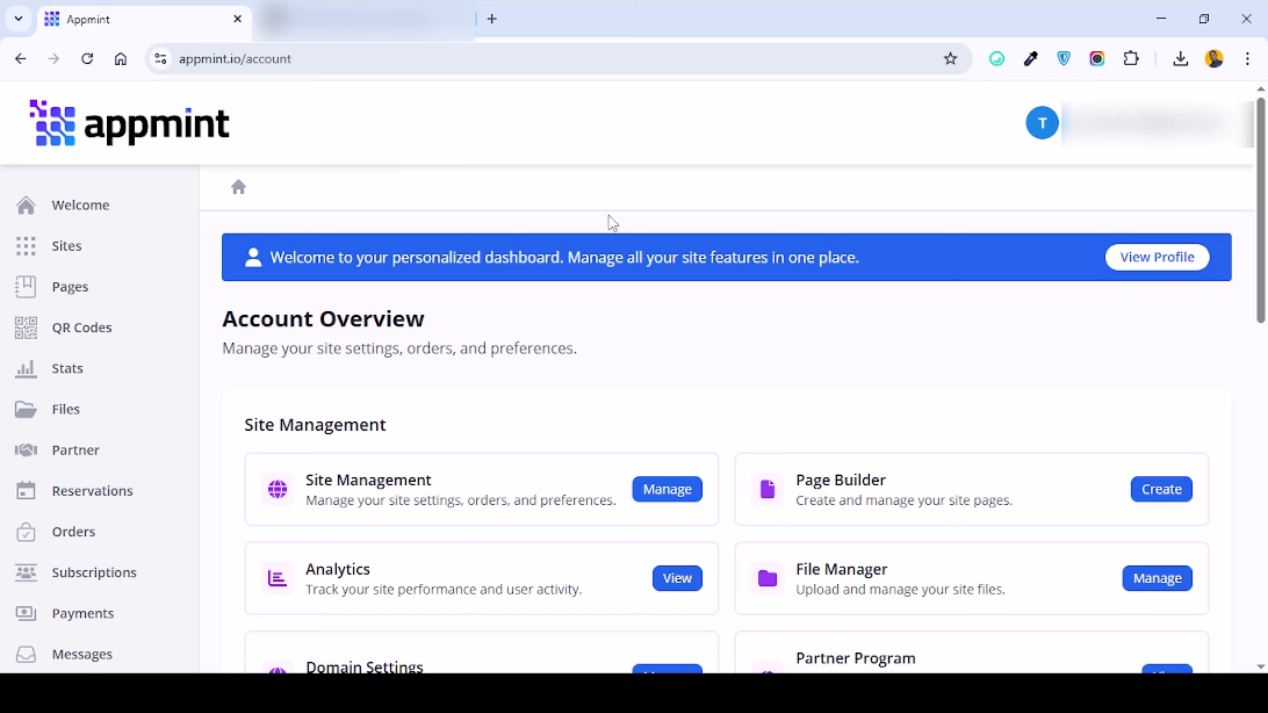
click(82, 258)
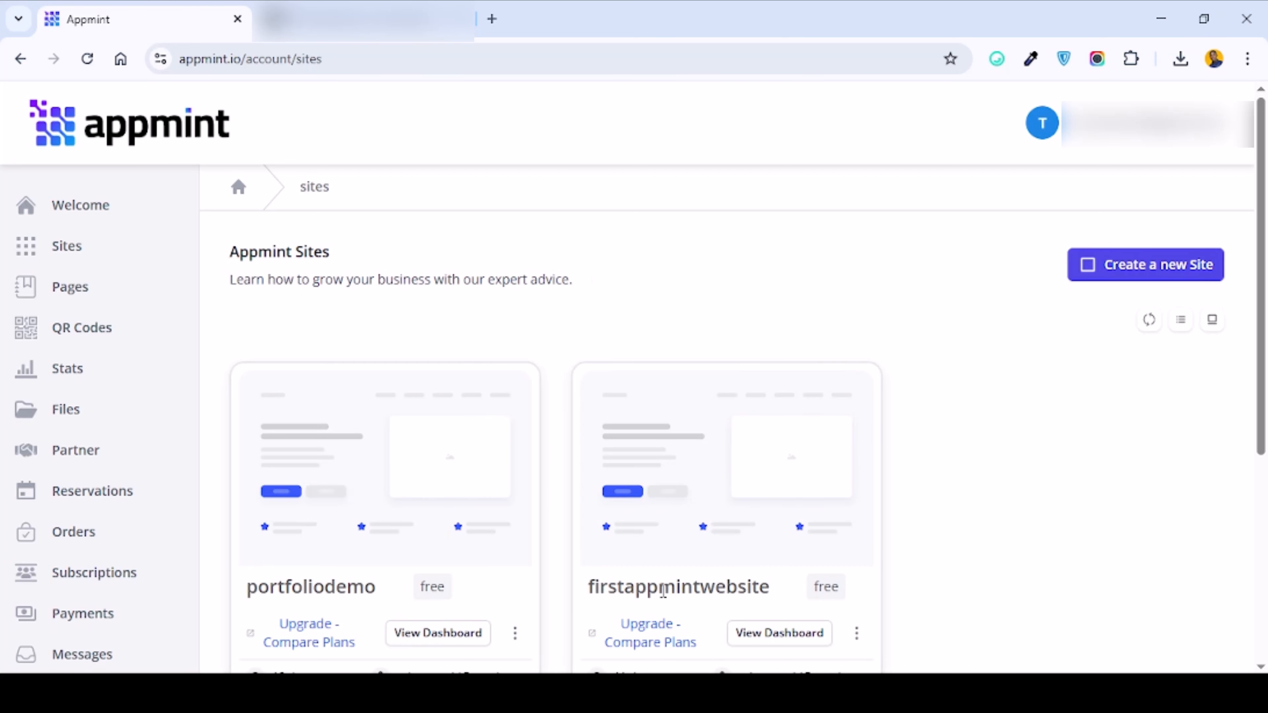
scroll(737, 580, down, 1)
scroll(735, 574, down, 3)
scroll(693, 388, up, 4)
scroll(729, 500, down, 2)
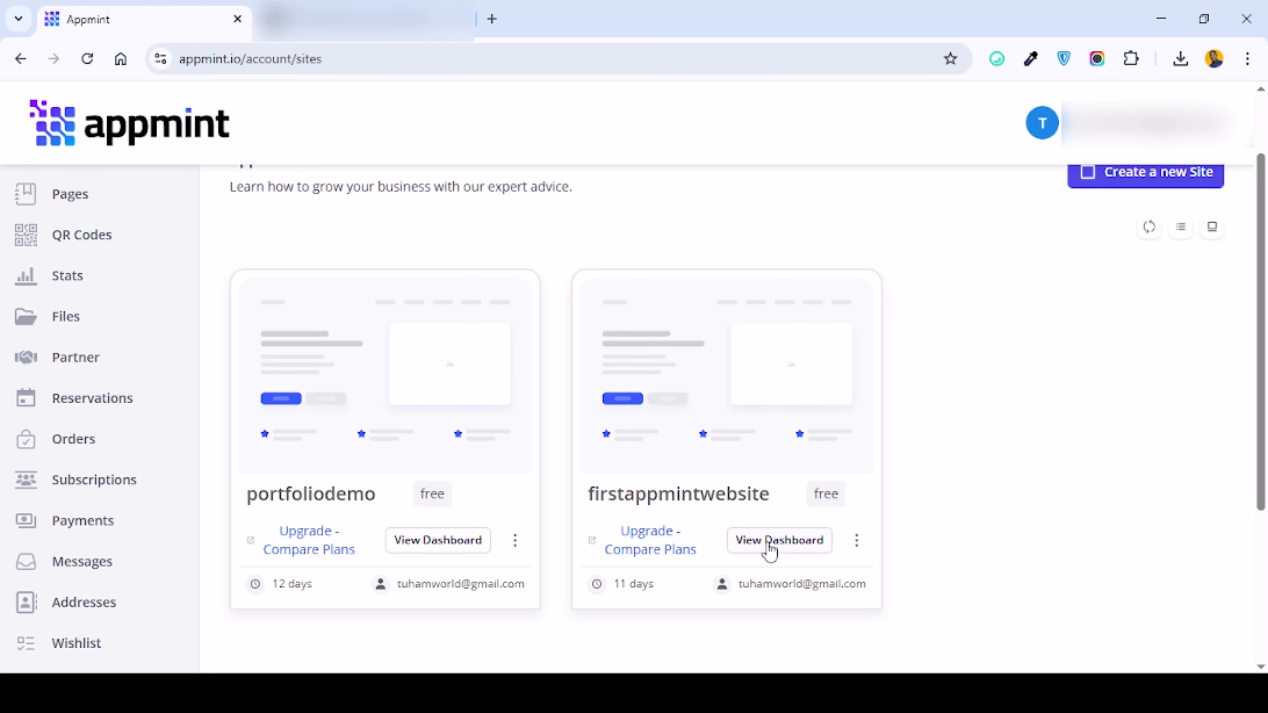
click(769, 544)
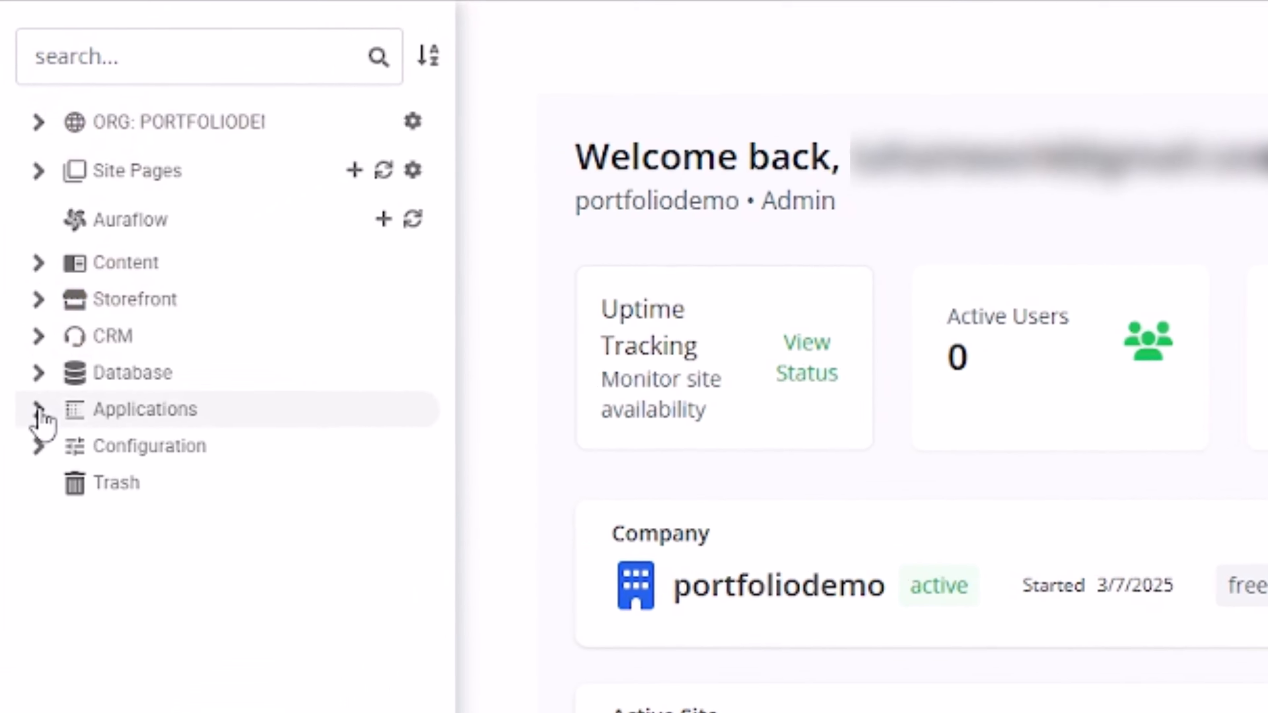
- Open CreativeStudio among the site's applications and create a new blank design
click(23, 377)
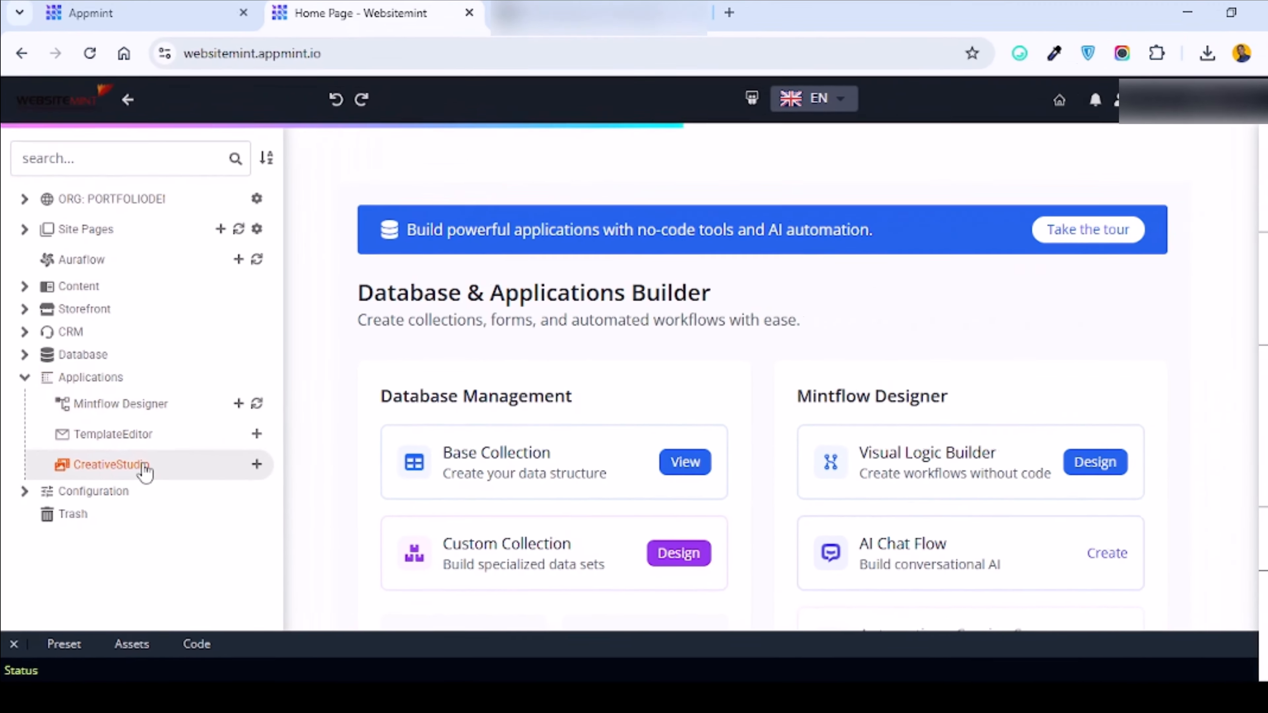
click(140, 465)
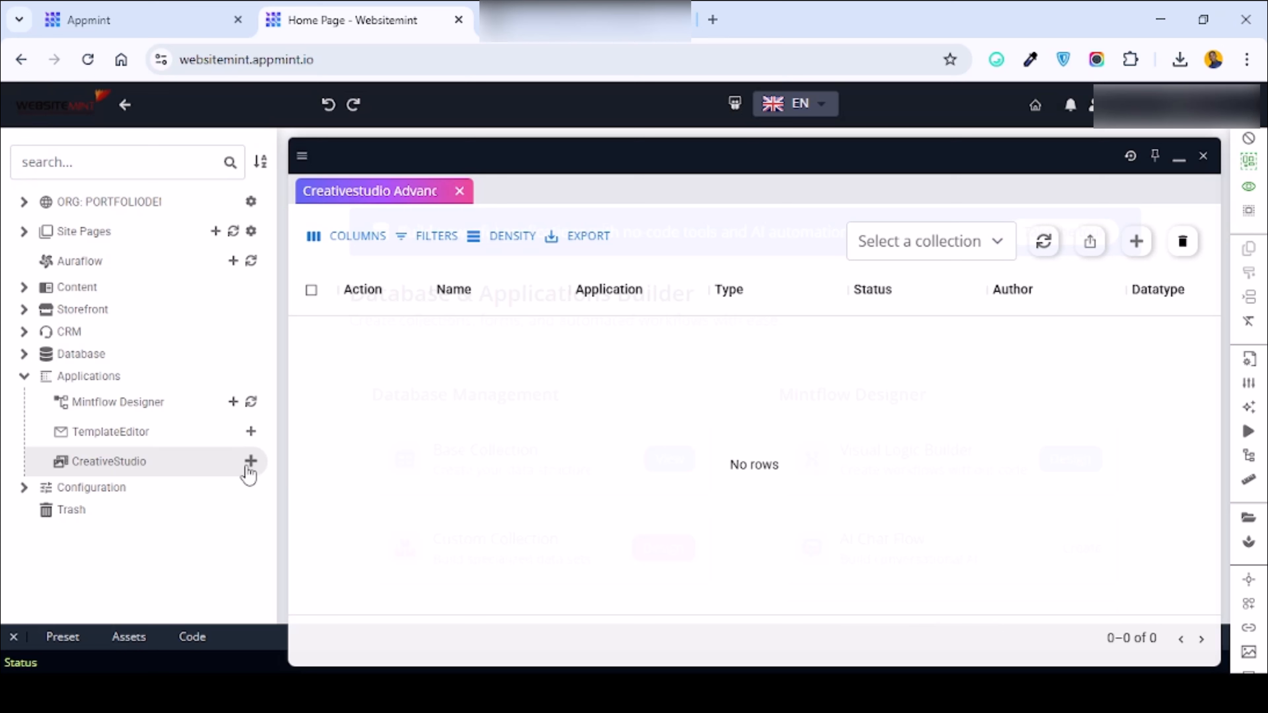
click(1137, 244)
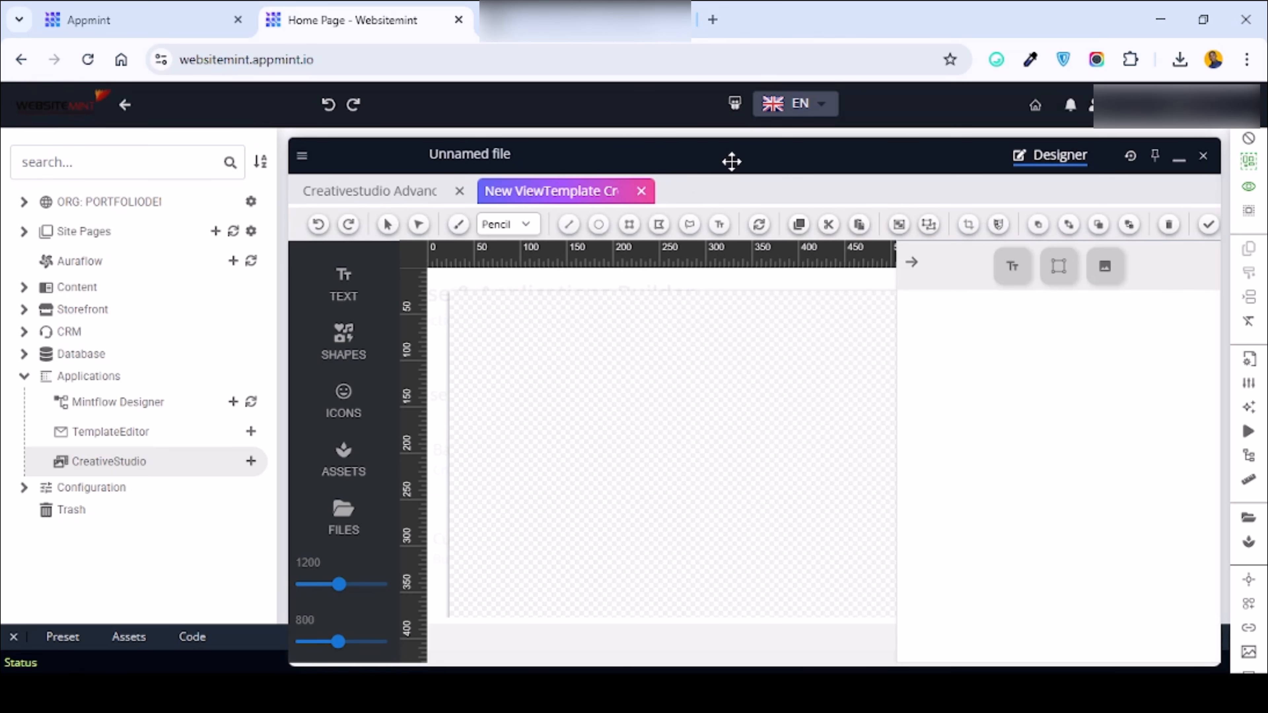
- Reposition the designer window, collapse its properties pane and reduce the page zoom so more of the canvas fits
drag(767, 159, 660, 128)
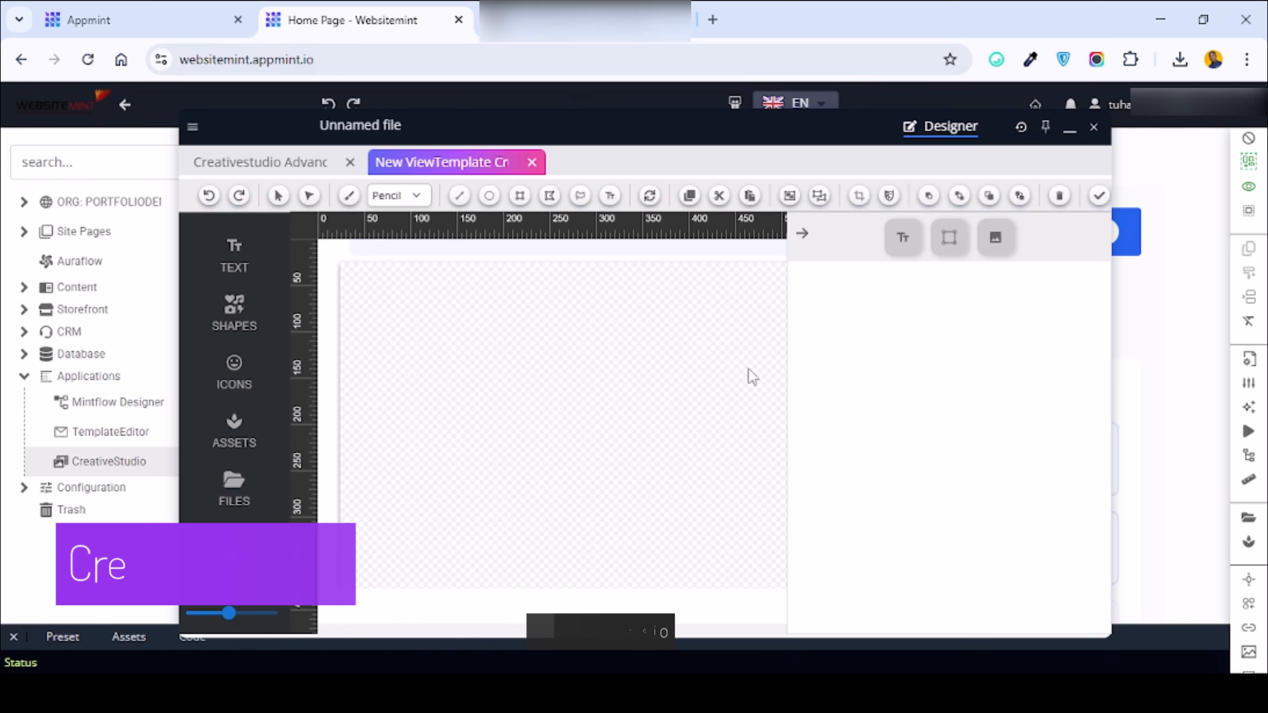
click(802, 233)
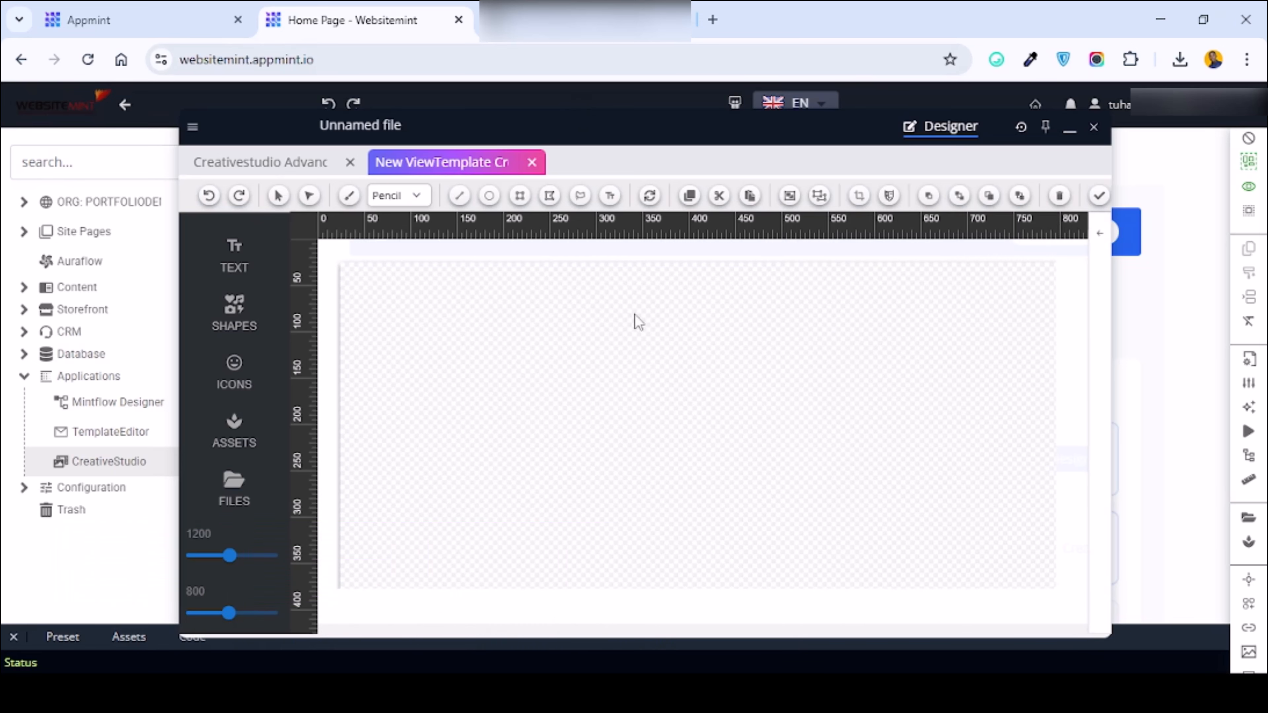
key(ctrl+minus)
key(ctrl+minus)
key(ctrl+minus)
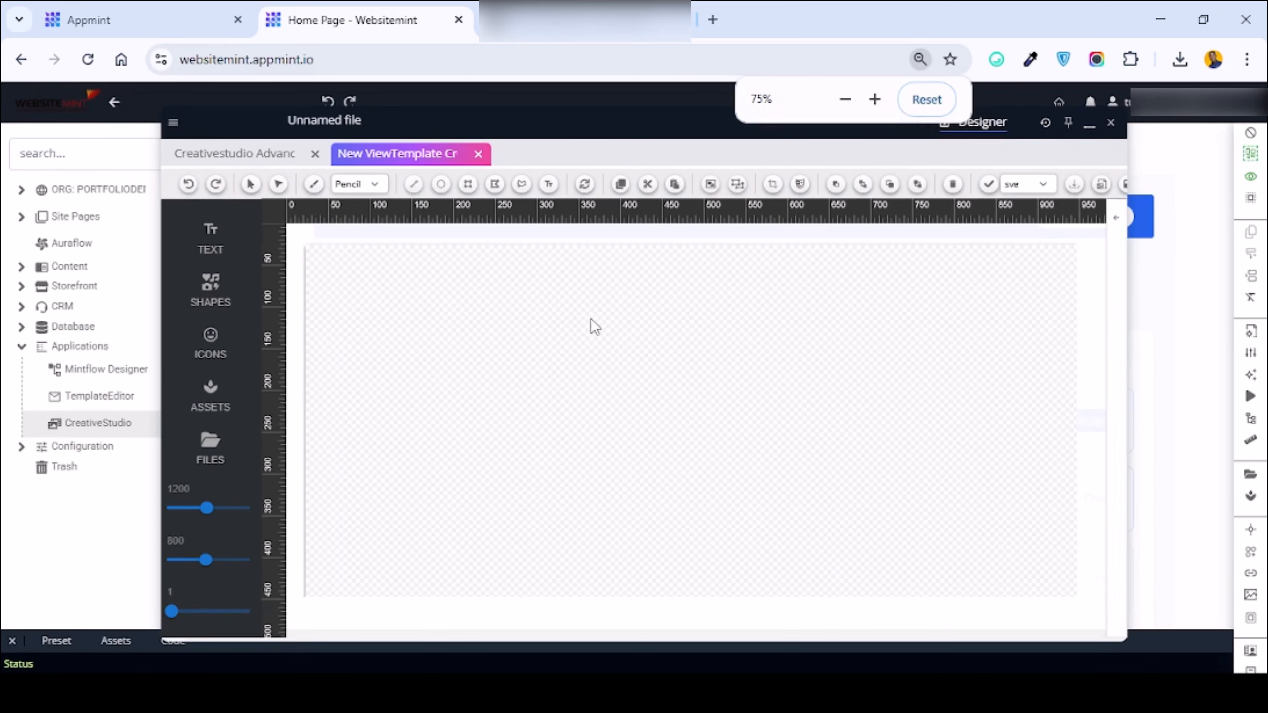
key(ctrl+minus)
key(ctrl+minus)
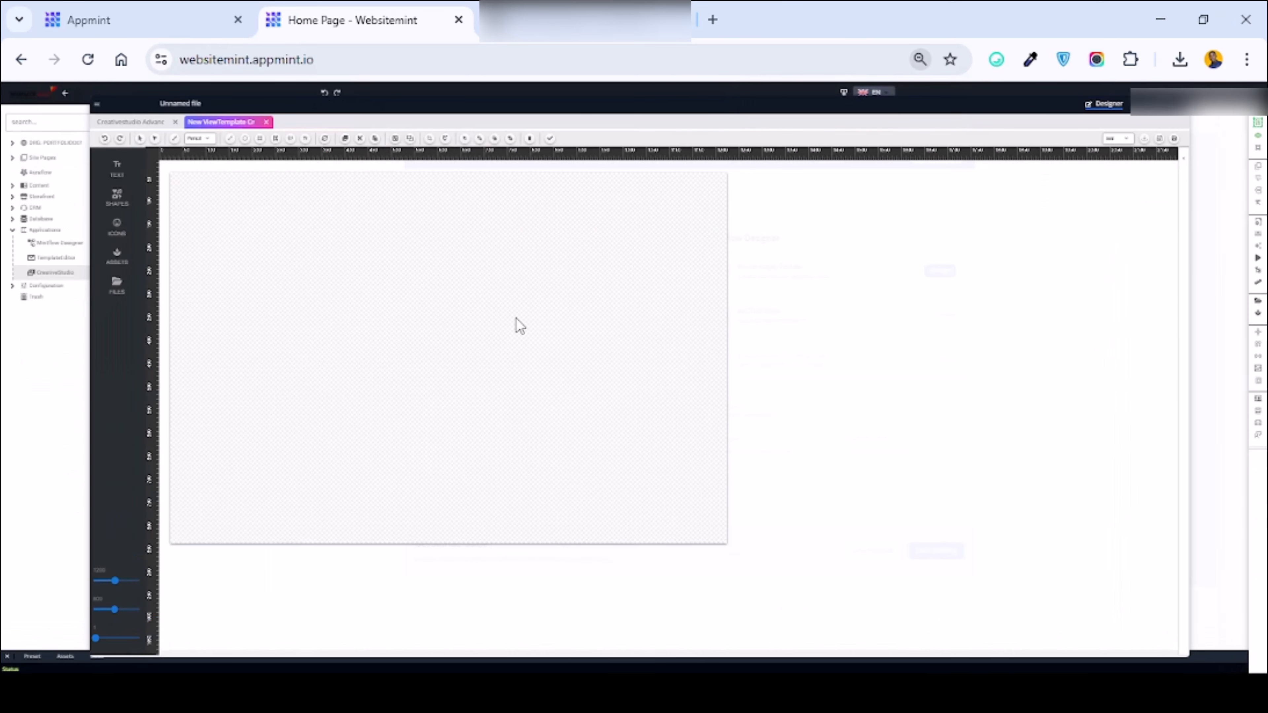
key(ctrl+plus)
key(ctrl+plus)
key(ctrl+plus)
key(ctrl+plus)
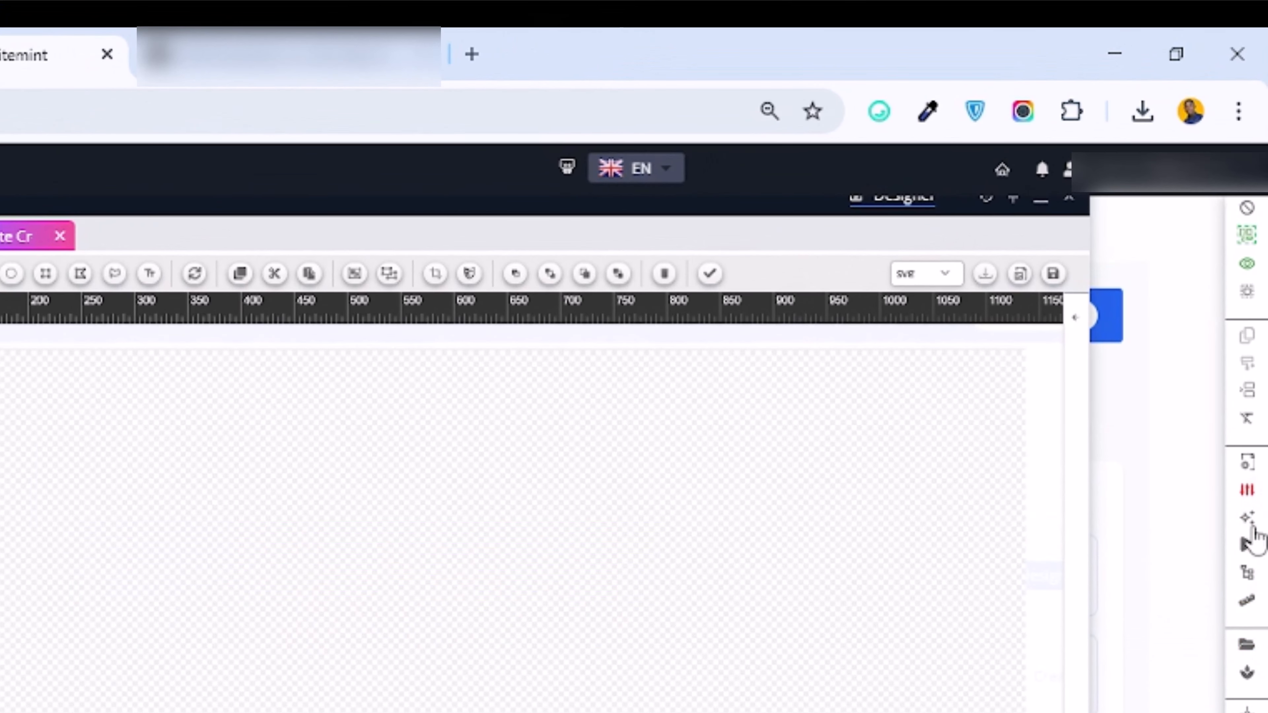
- Upload picadjust icon.png from the computer's Pictures folder to the portfoliodemo files and close the File Manager
click(1247, 652)
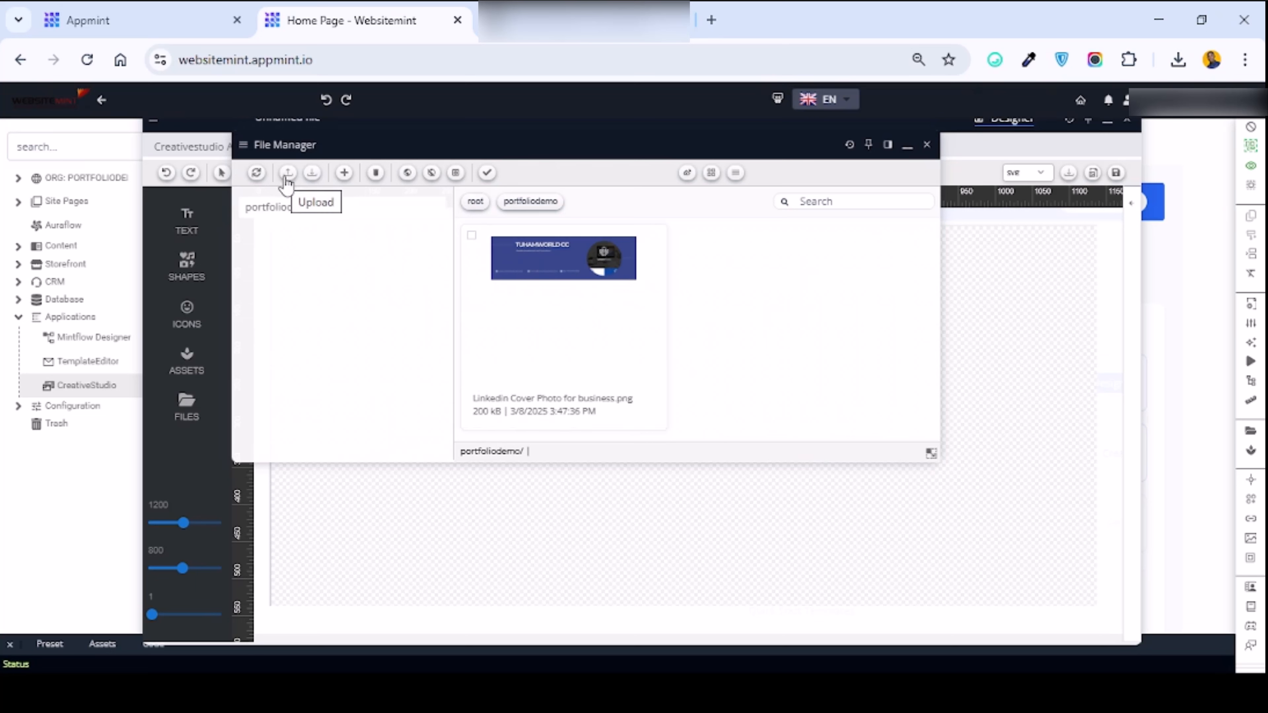
click(286, 174)
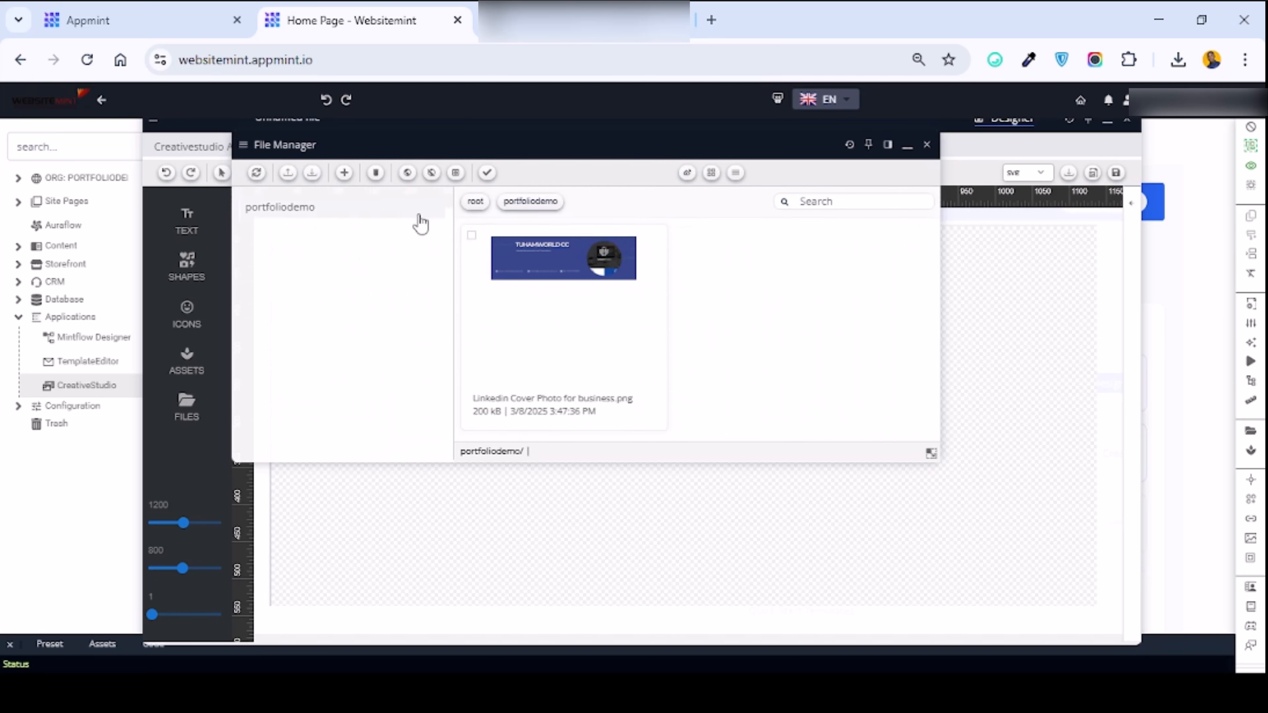
click(282, 178)
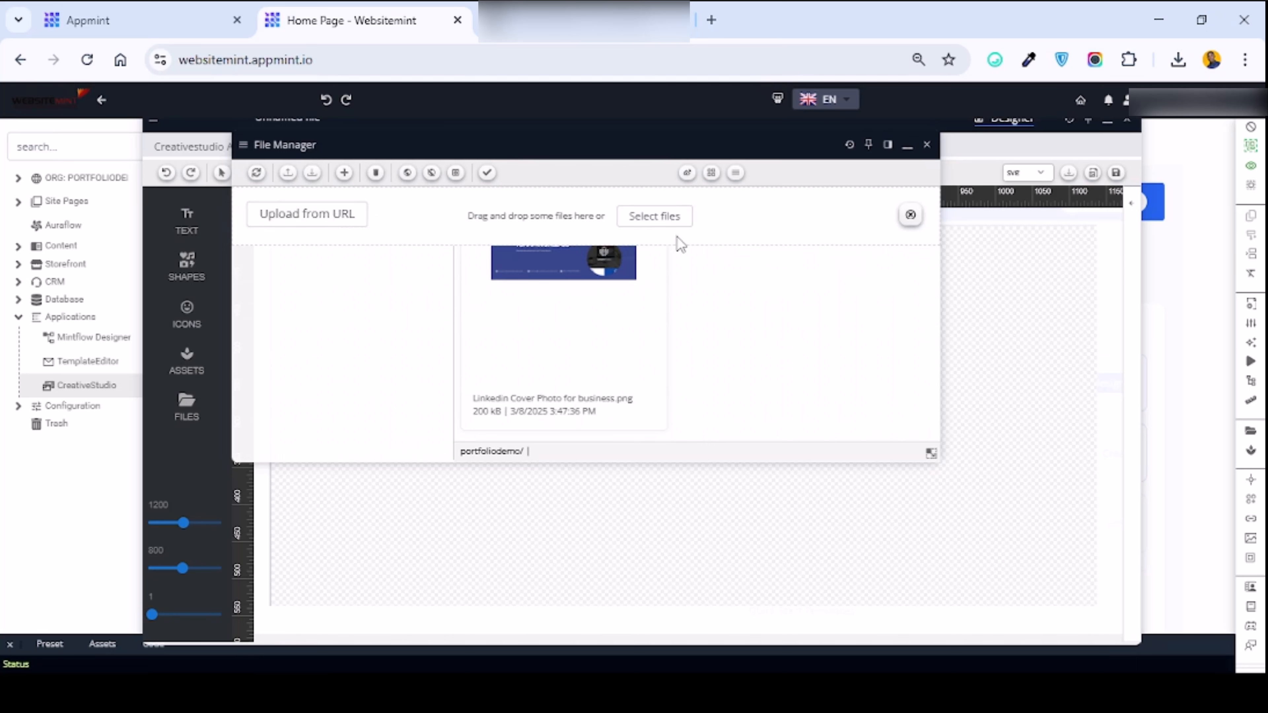
click(640, 226)
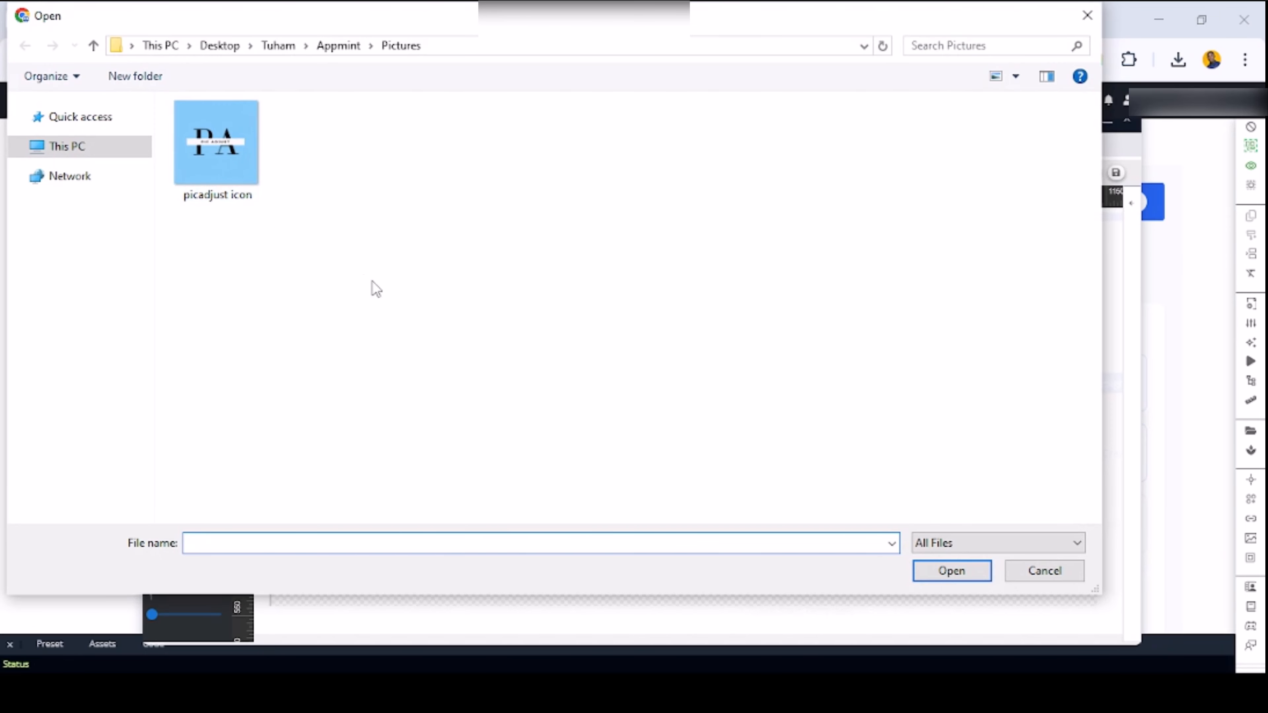
double_click(215, 139)
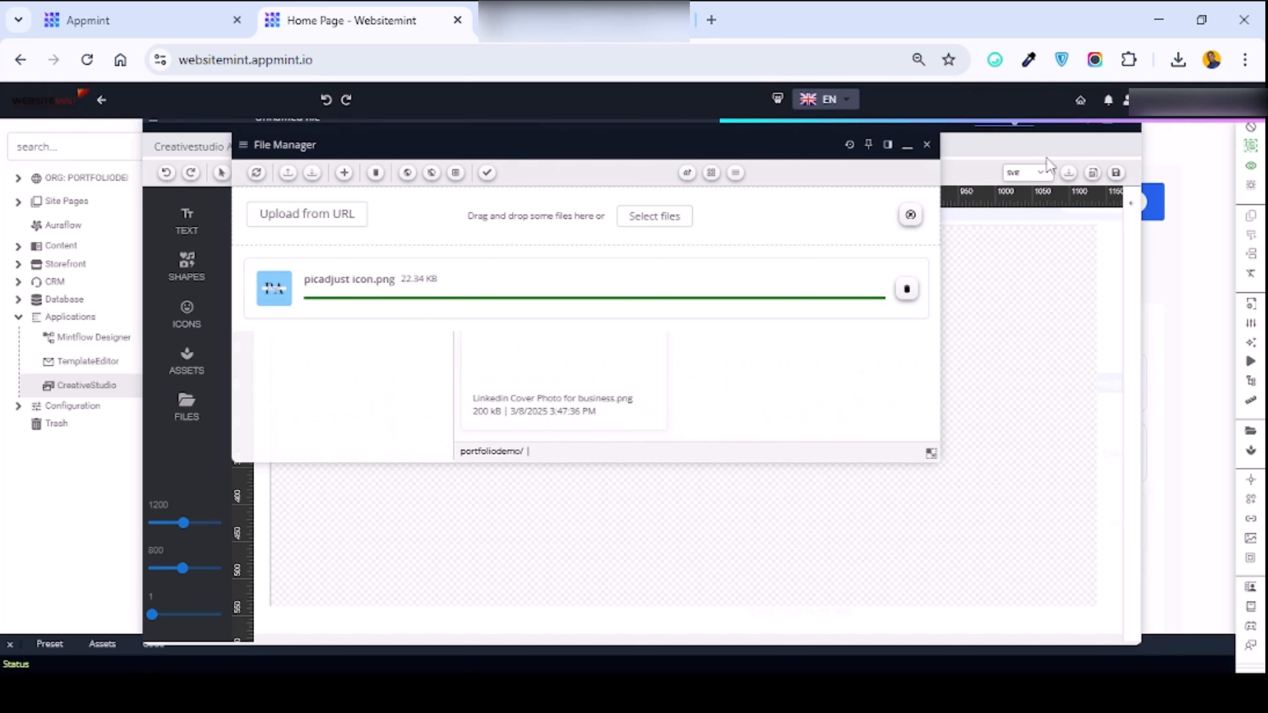
click(926, 144)
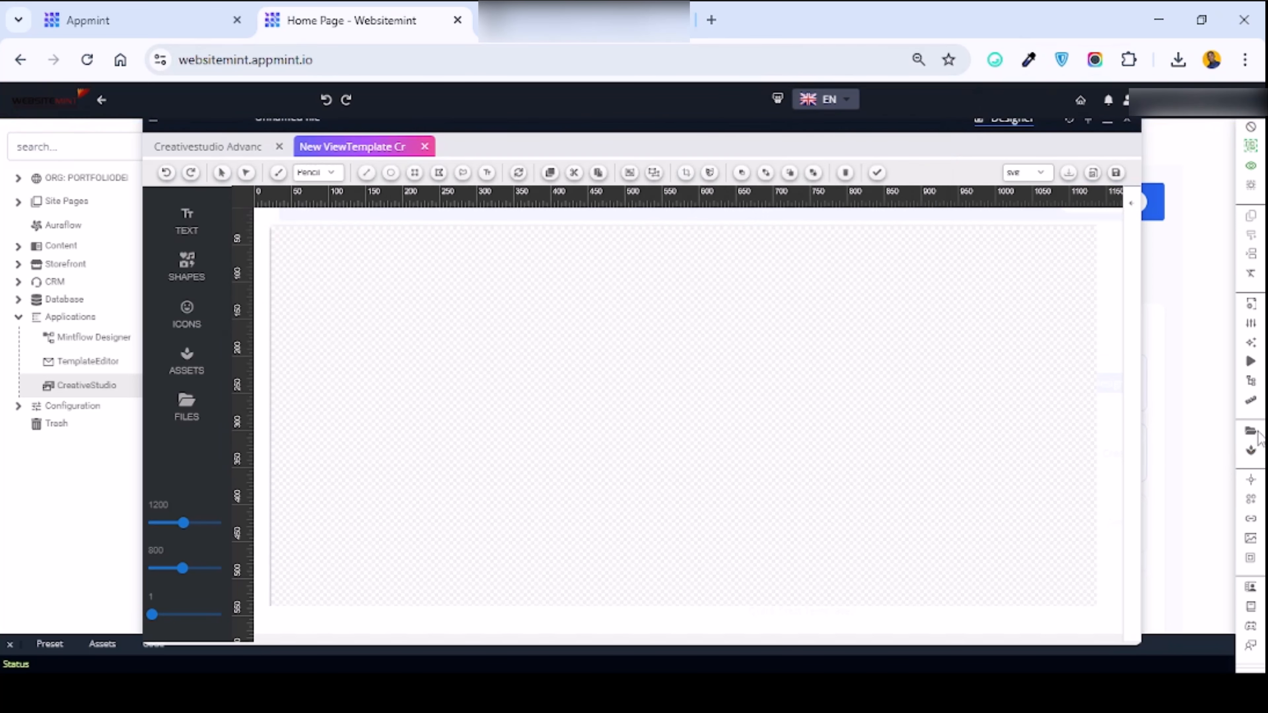
- Place picadjust icon.png from the portfoliodemo files on the design canvas and close the File Manager
click(1250, 432)
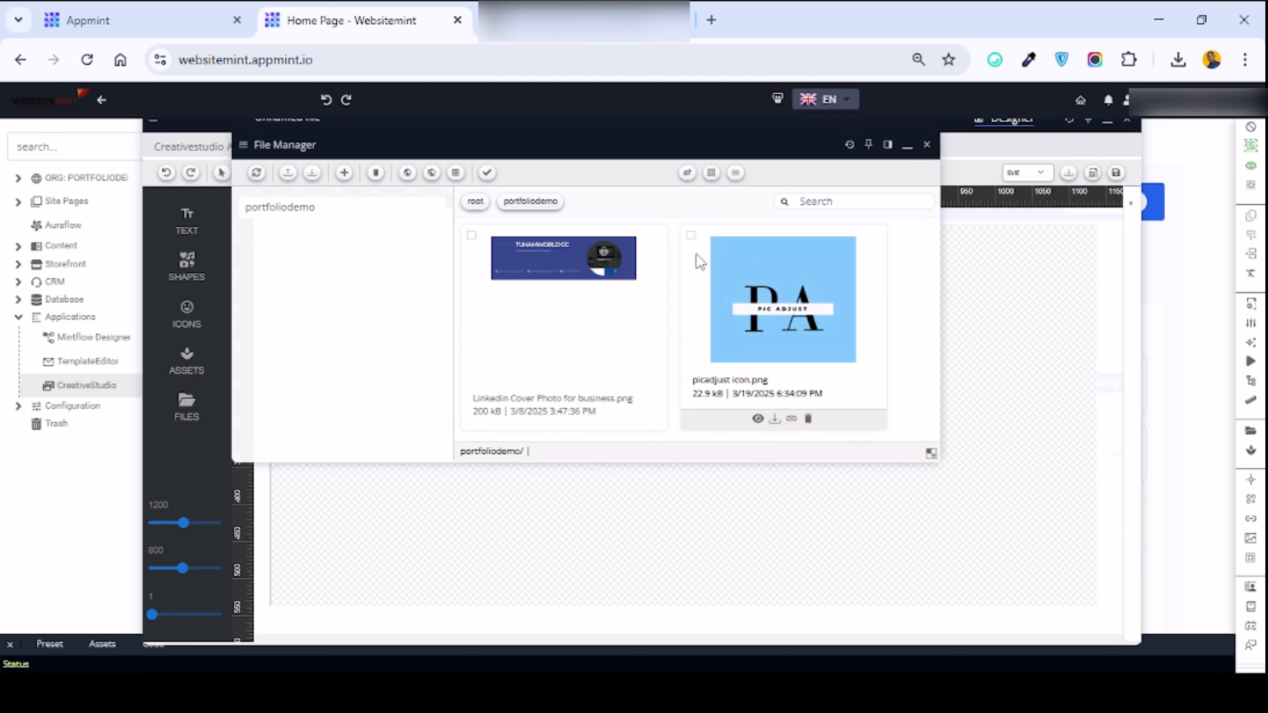
click(691, 236)
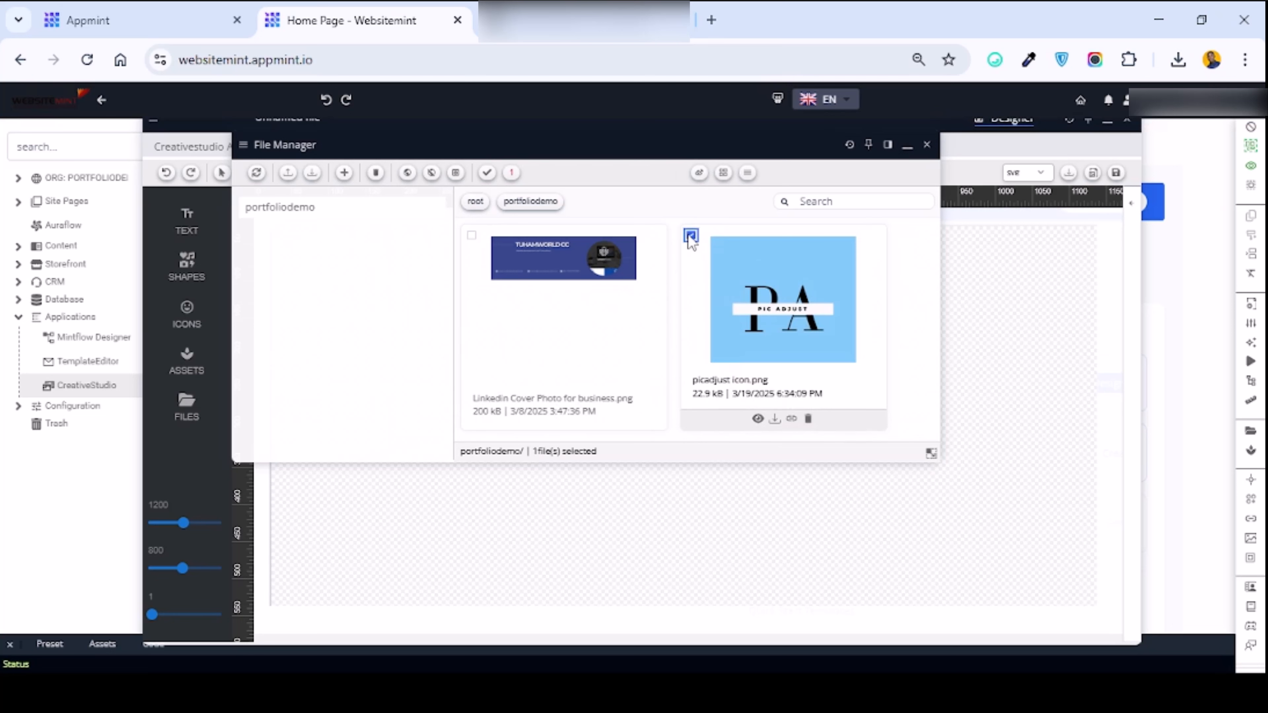
click(487, 173)
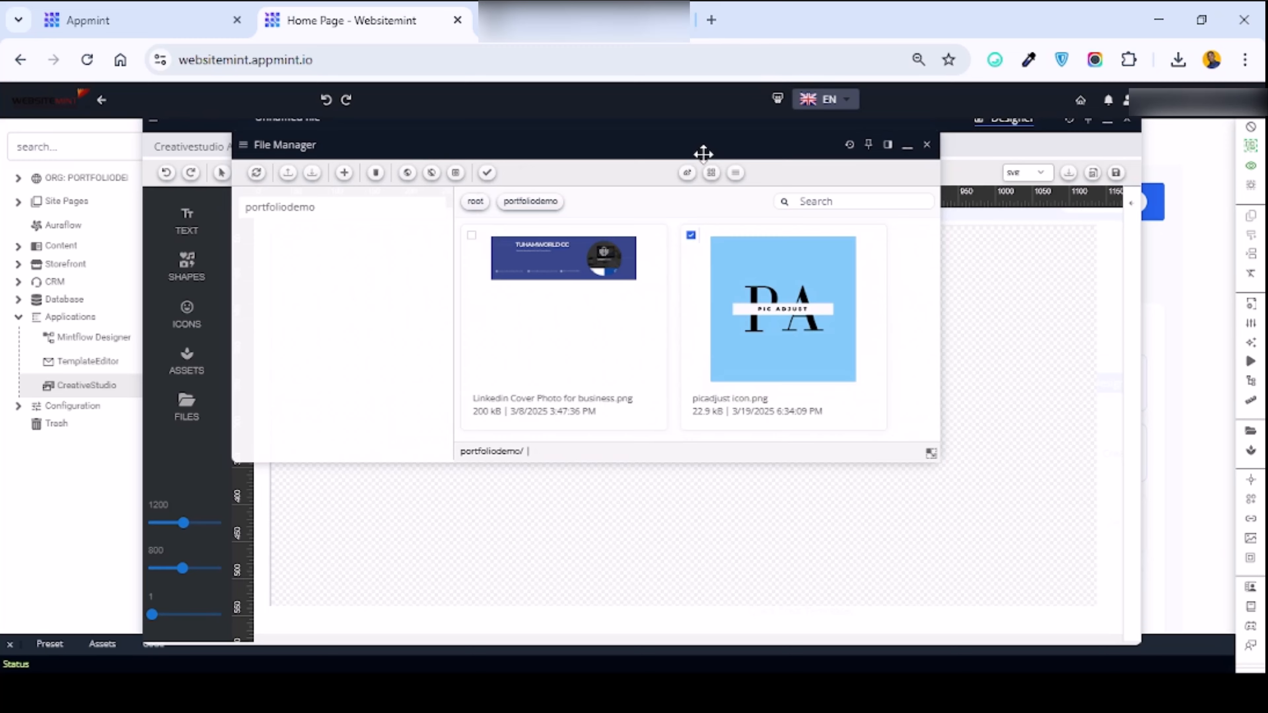
drag(700, 149, 531, 343)
drag(656, 465, 931, 399)
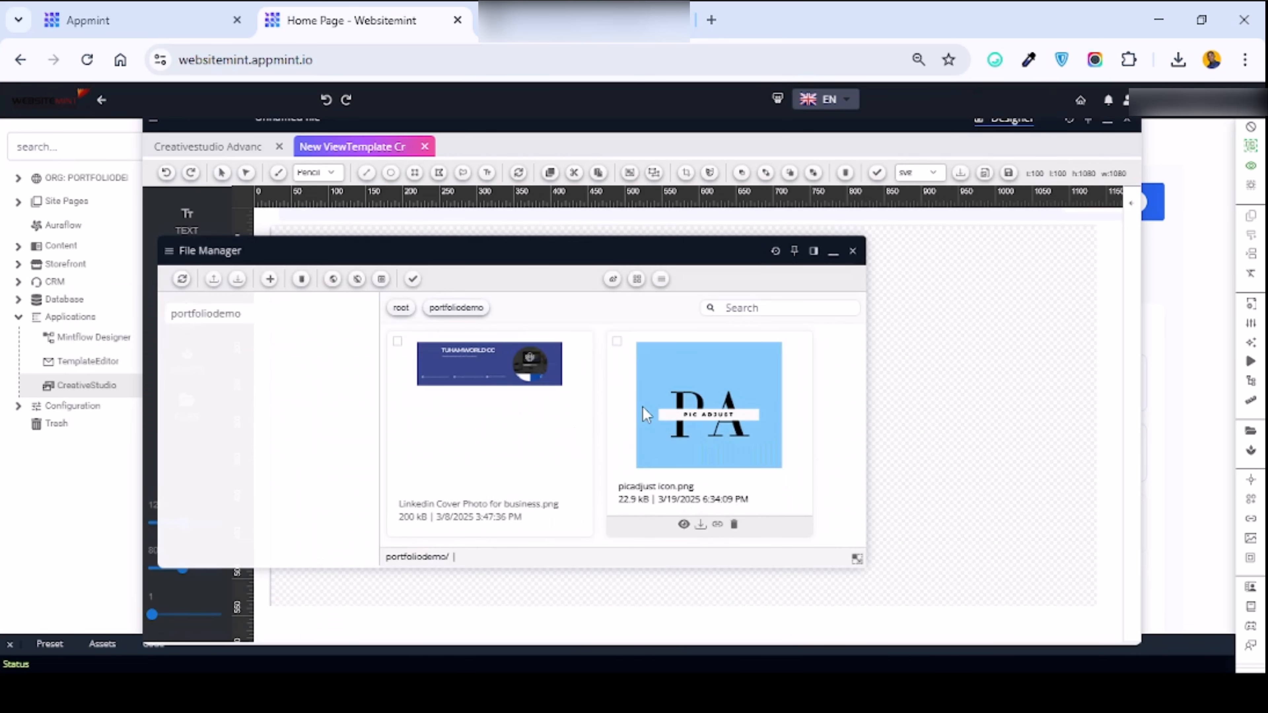
drag(647, 414, 934, 384)
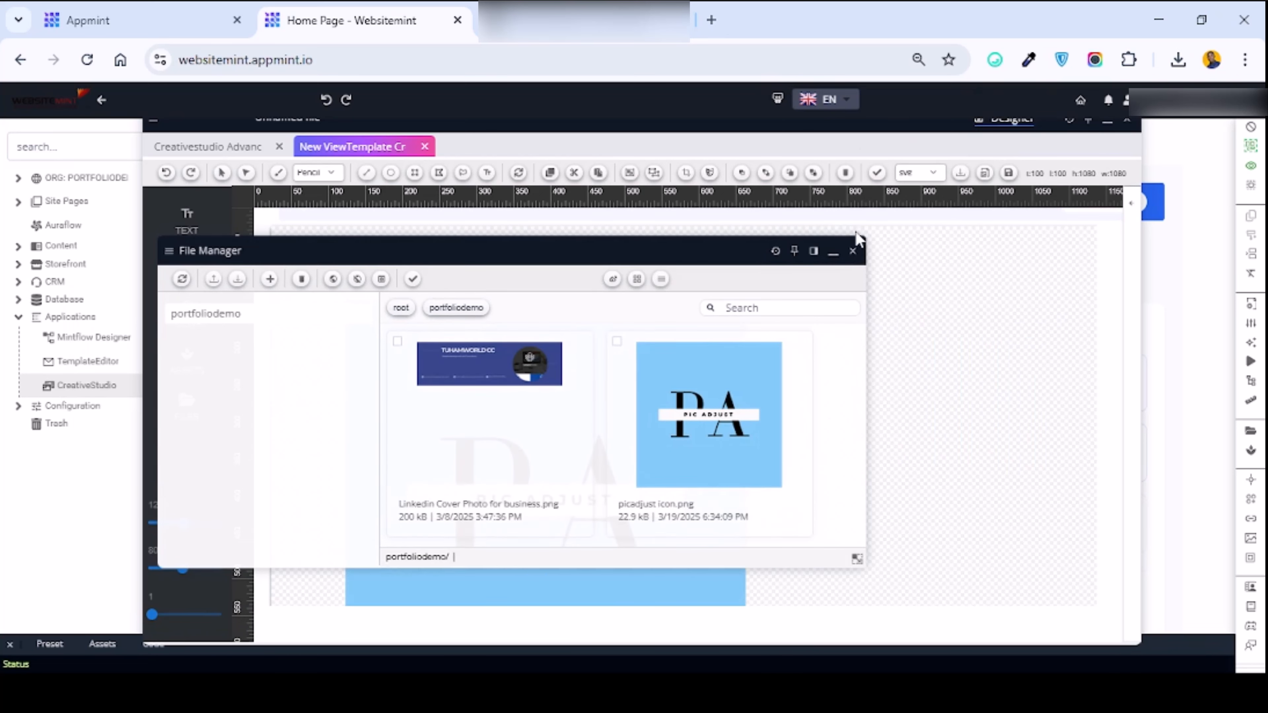
click(853, 250)
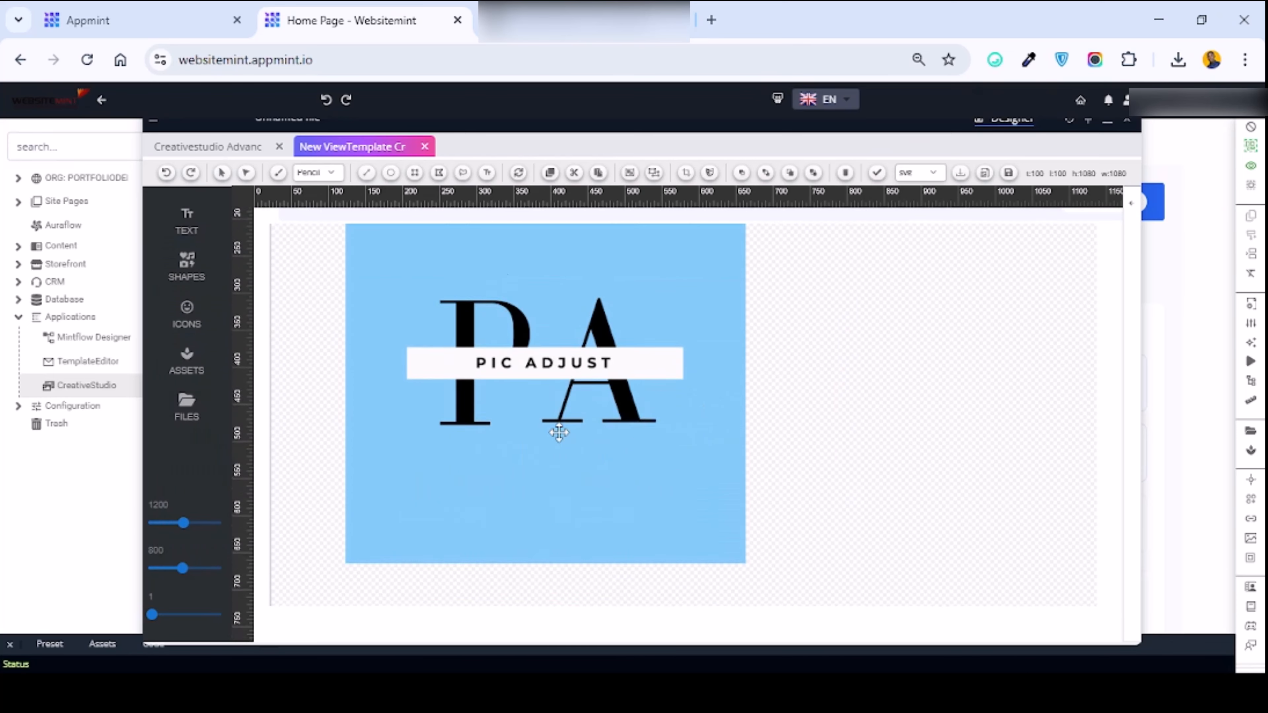
scroll(559, 432, up, 4)
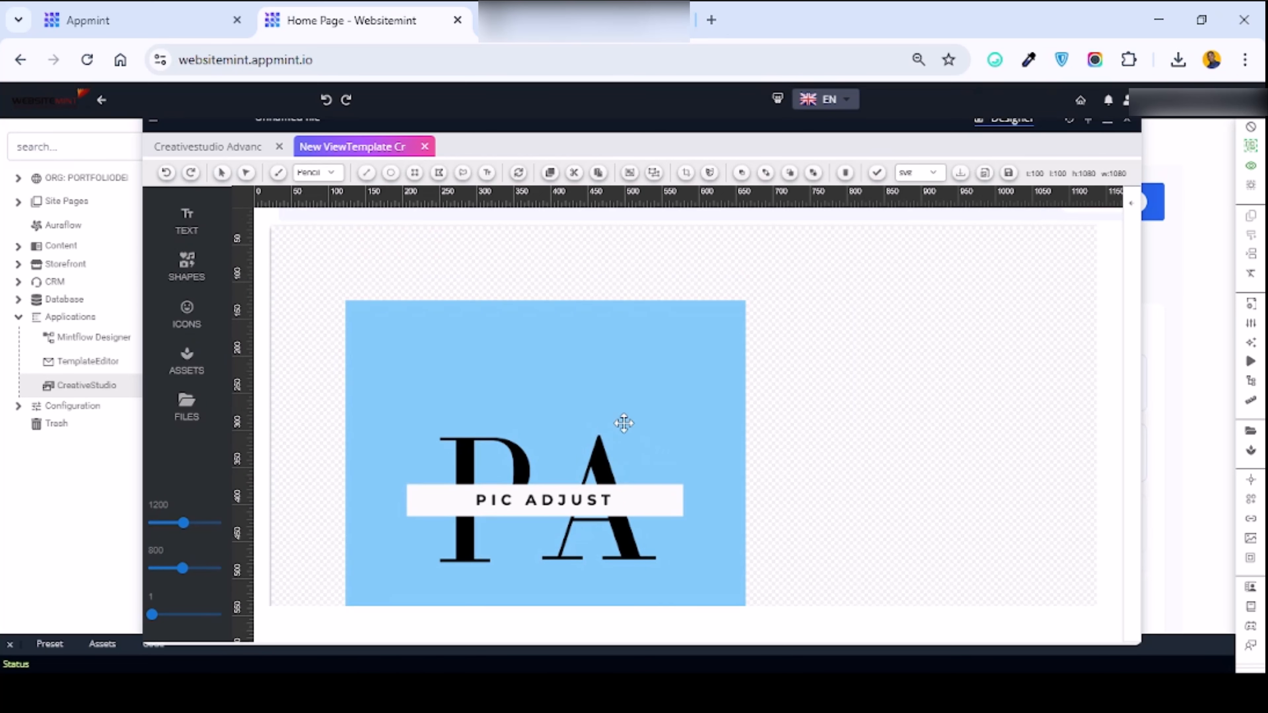
scroll(623, 420, down, 3)
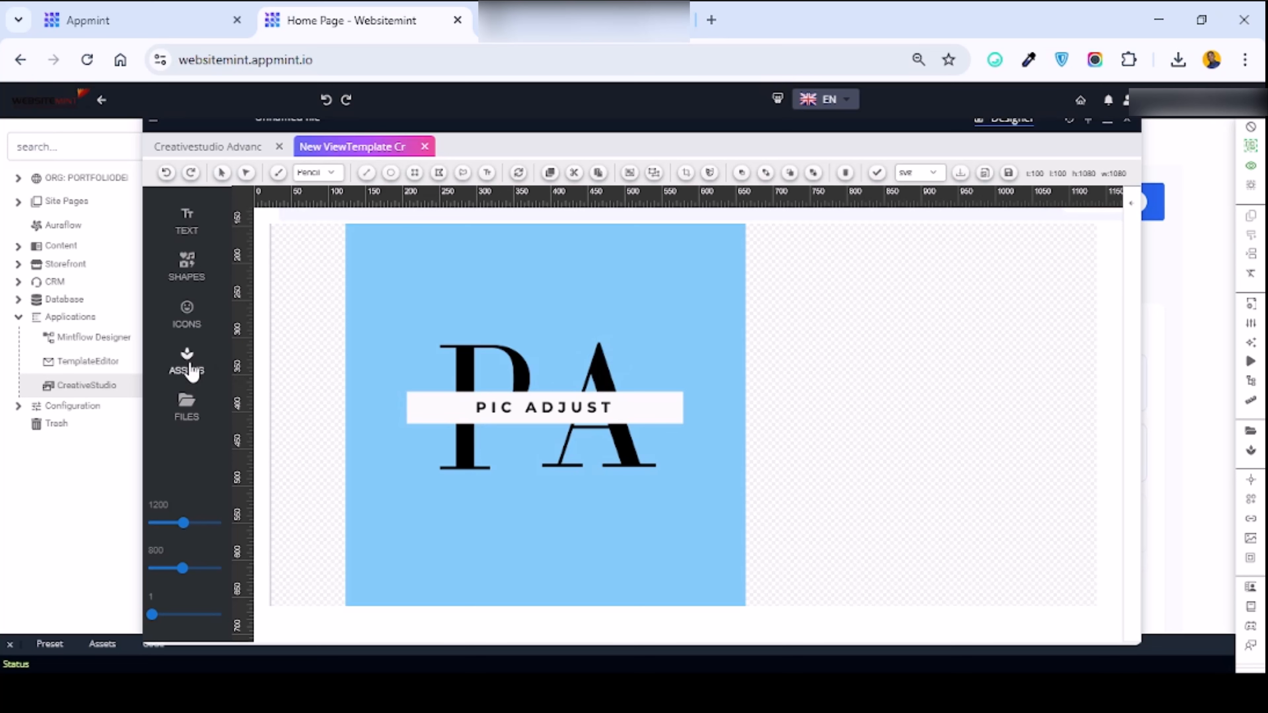
- Open the Asset Selector and browse its stock photos
click(186, 359)
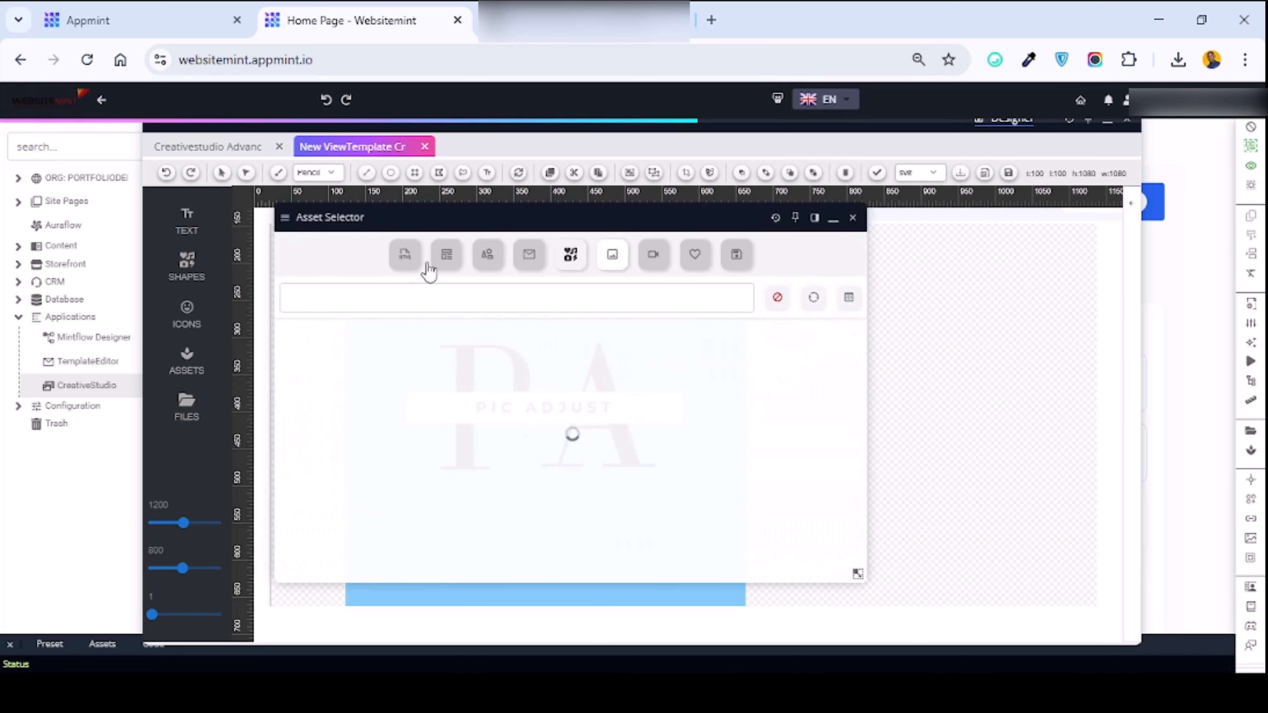
click(446, 254)
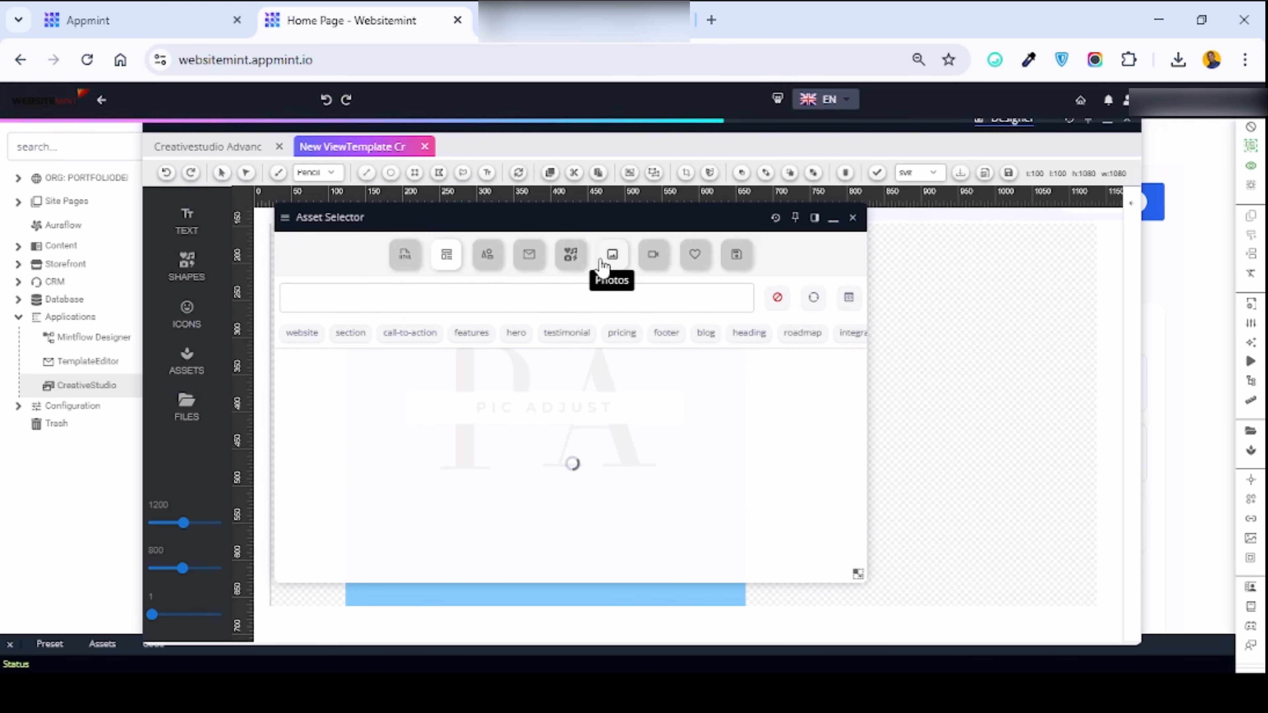
click(611, 257)
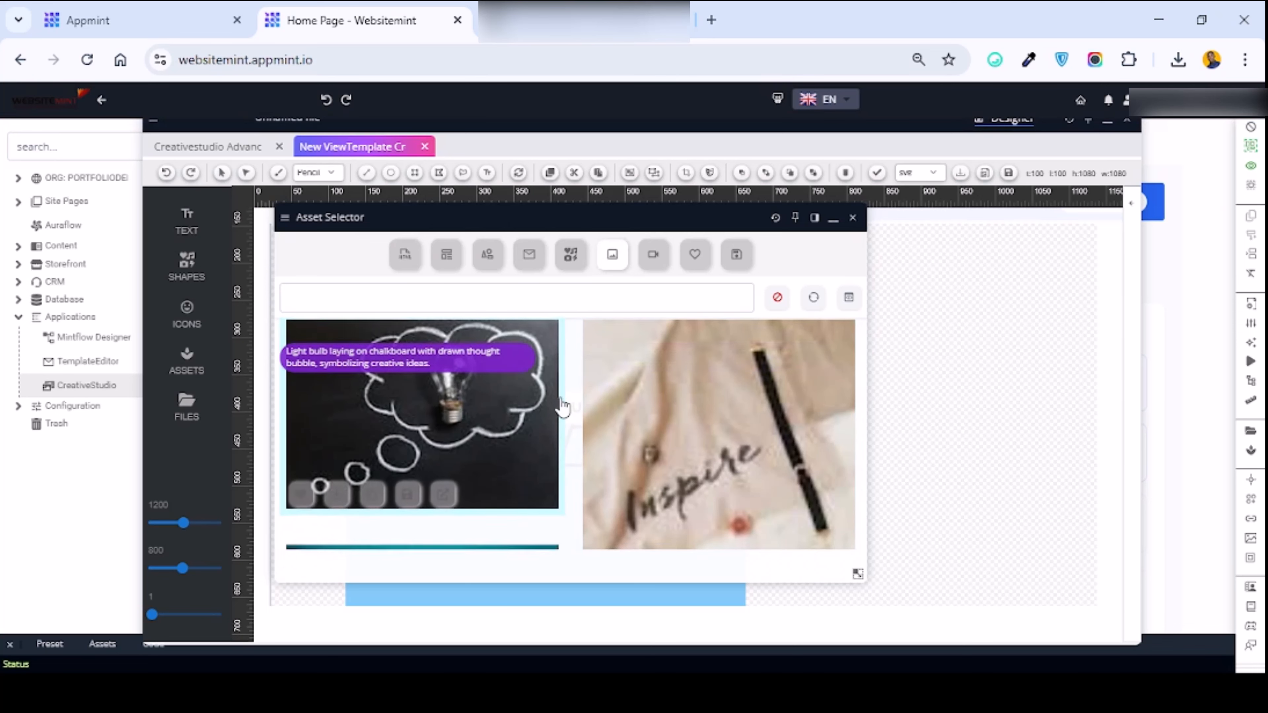
scroll(562, 406, down, 3)
scroll(562, 407, down, 6)
scroll(562, 407, up, 4)
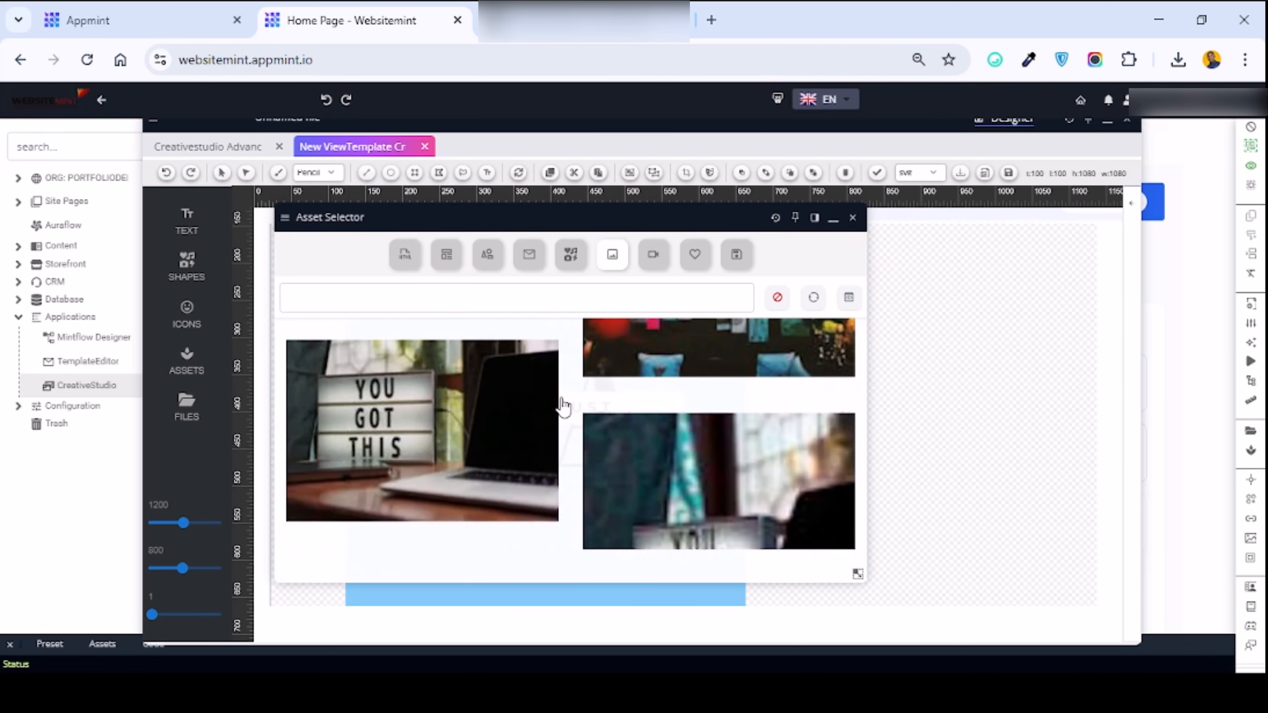
scroll(563, 406, down, 3)
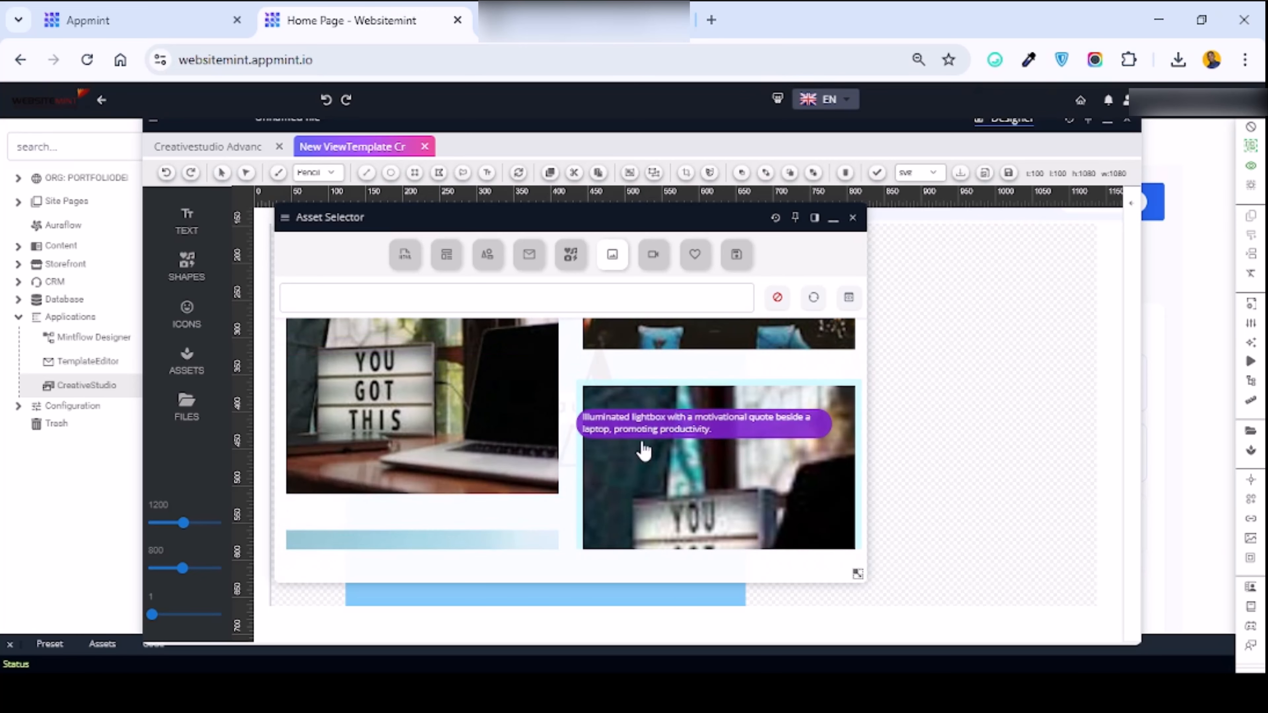
scroll(549, 439, up, 2)
scroll(549, 440, up, 2)
scroll(622, 439, down, 5)
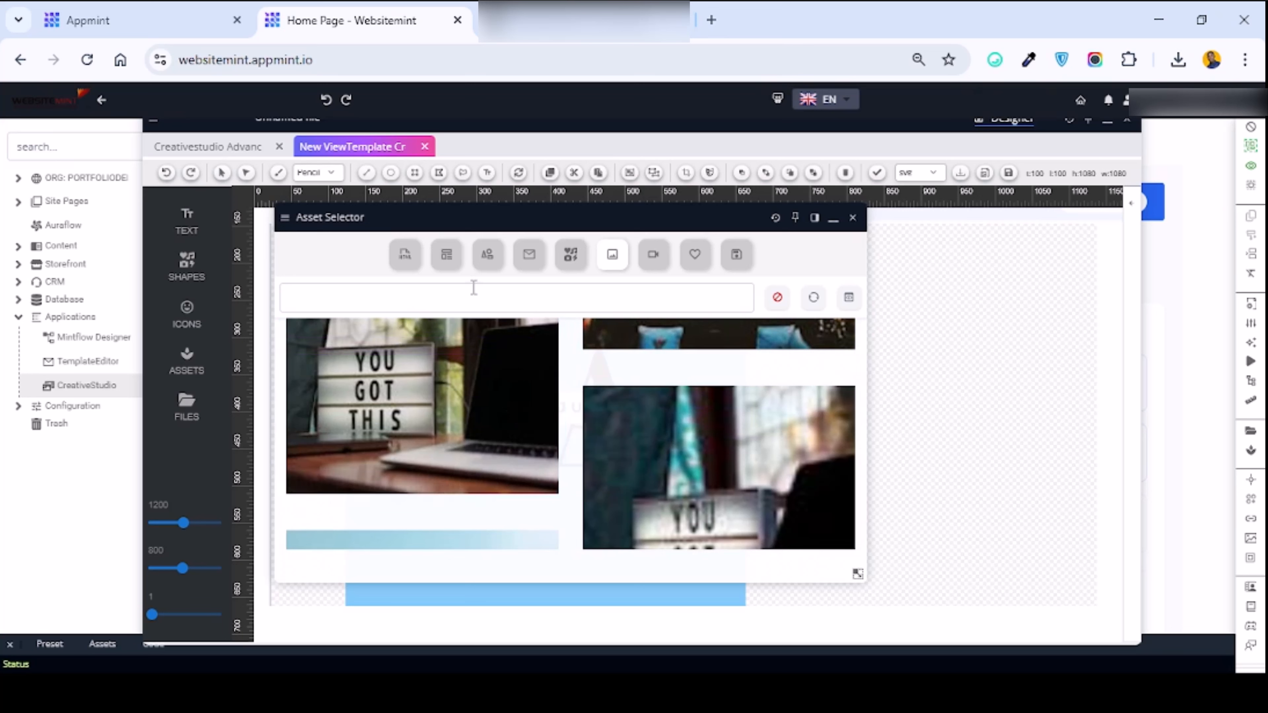
- Search the stock photos for "computer" and look through the matching pictures
click(477, 301)
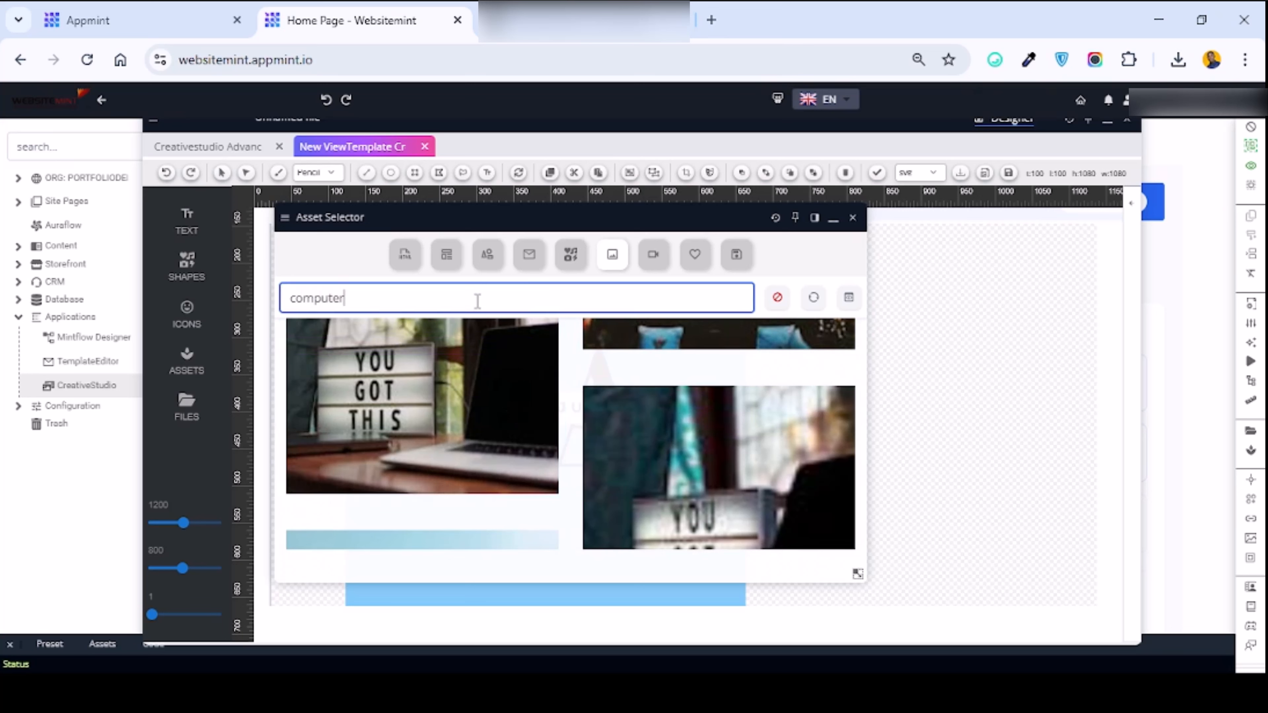
key(Return)
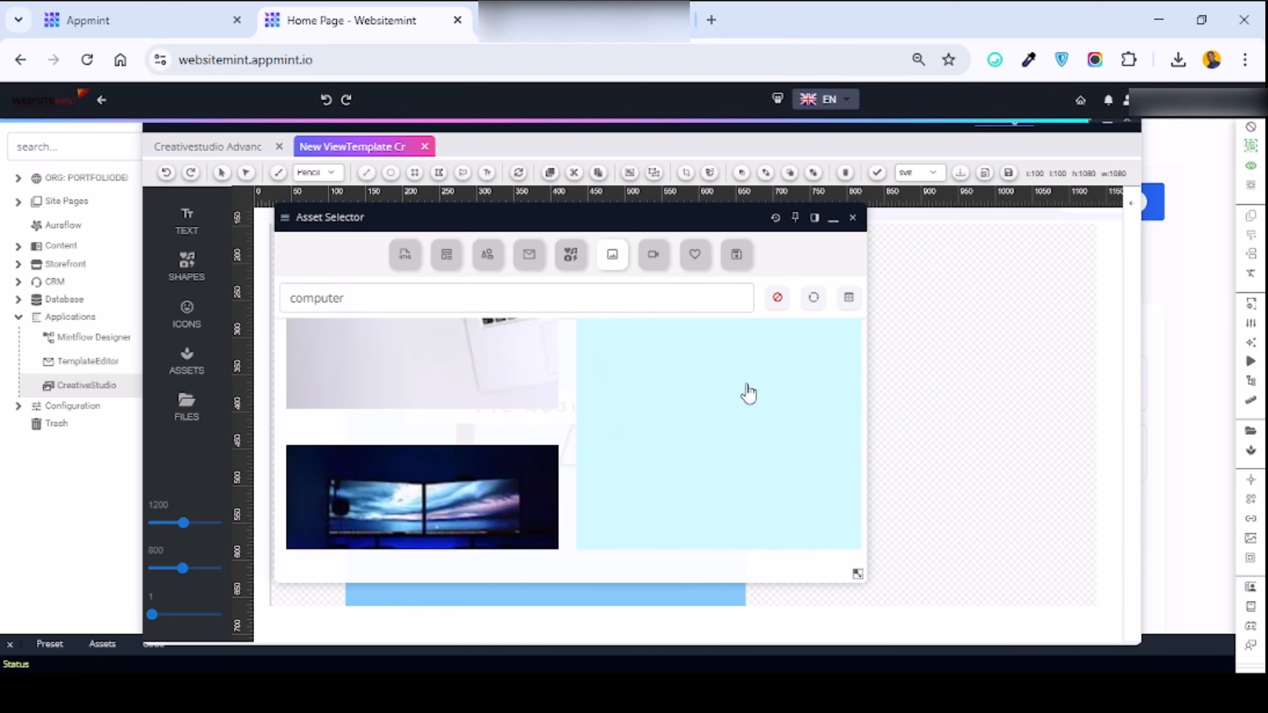
scroll(591, 387, up, 2)
scroll(597, 382, down, 1)
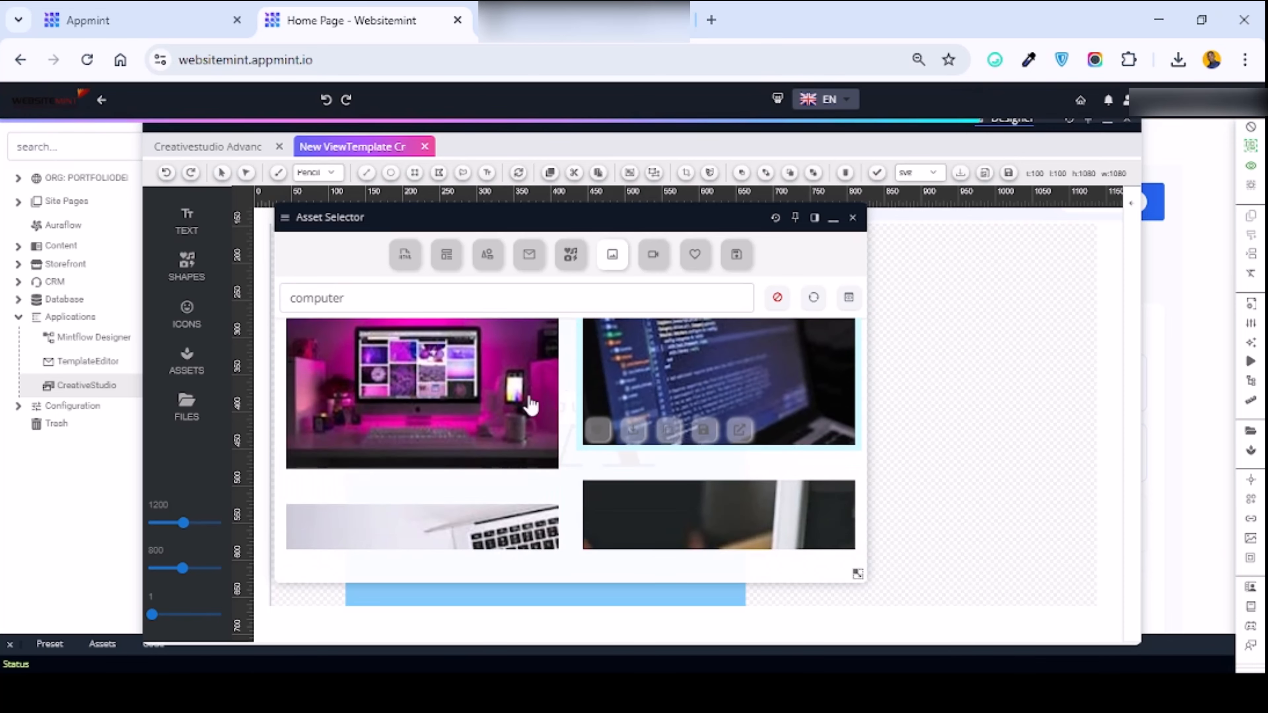
- Place the neon-lit desk computer stock photo on the design canvas and close the Asset Selector
scroll(516, 398, up, 3)
scroll(574, 387, down, 3)
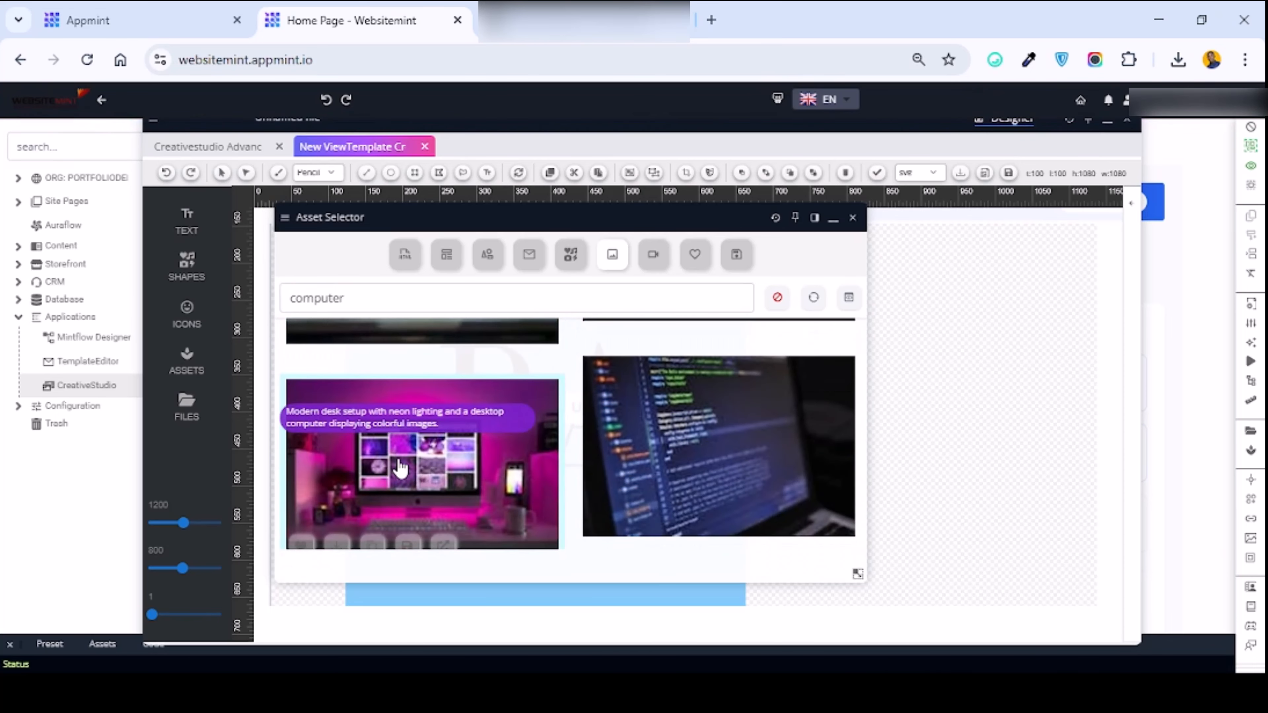
drag(399, 467, 939, 404)
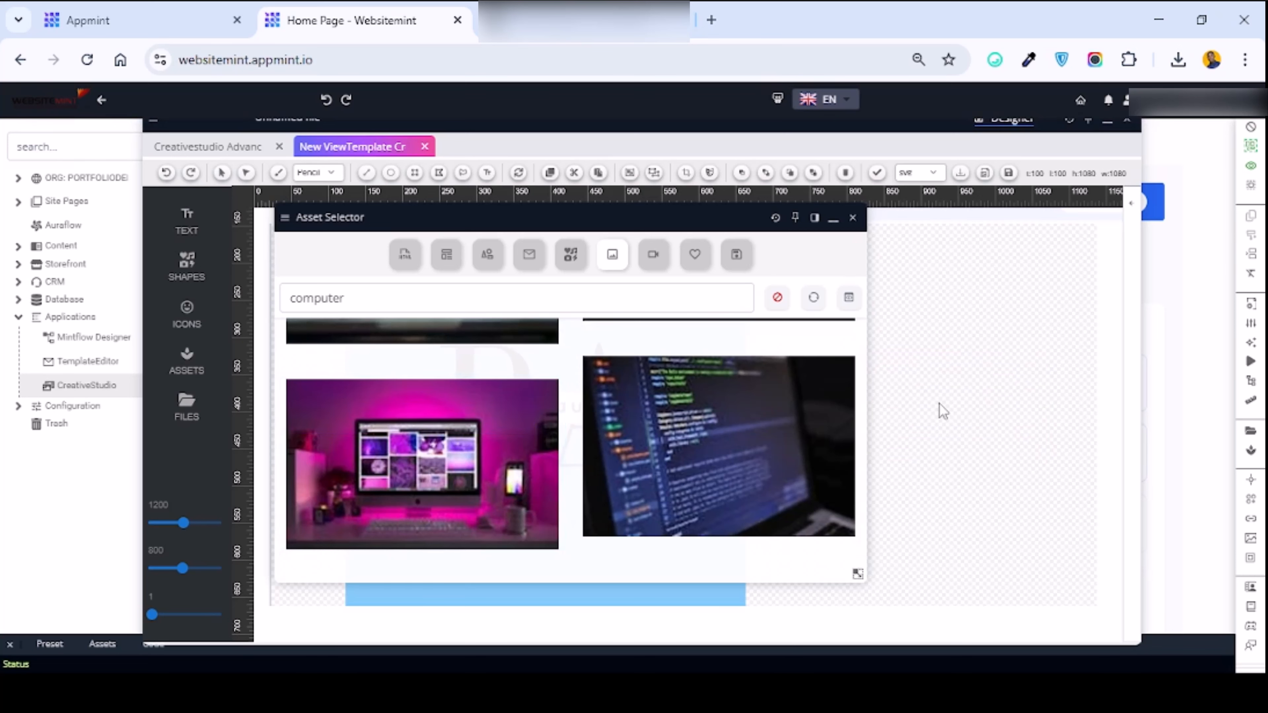
click(853, 220)
click(663, 344)
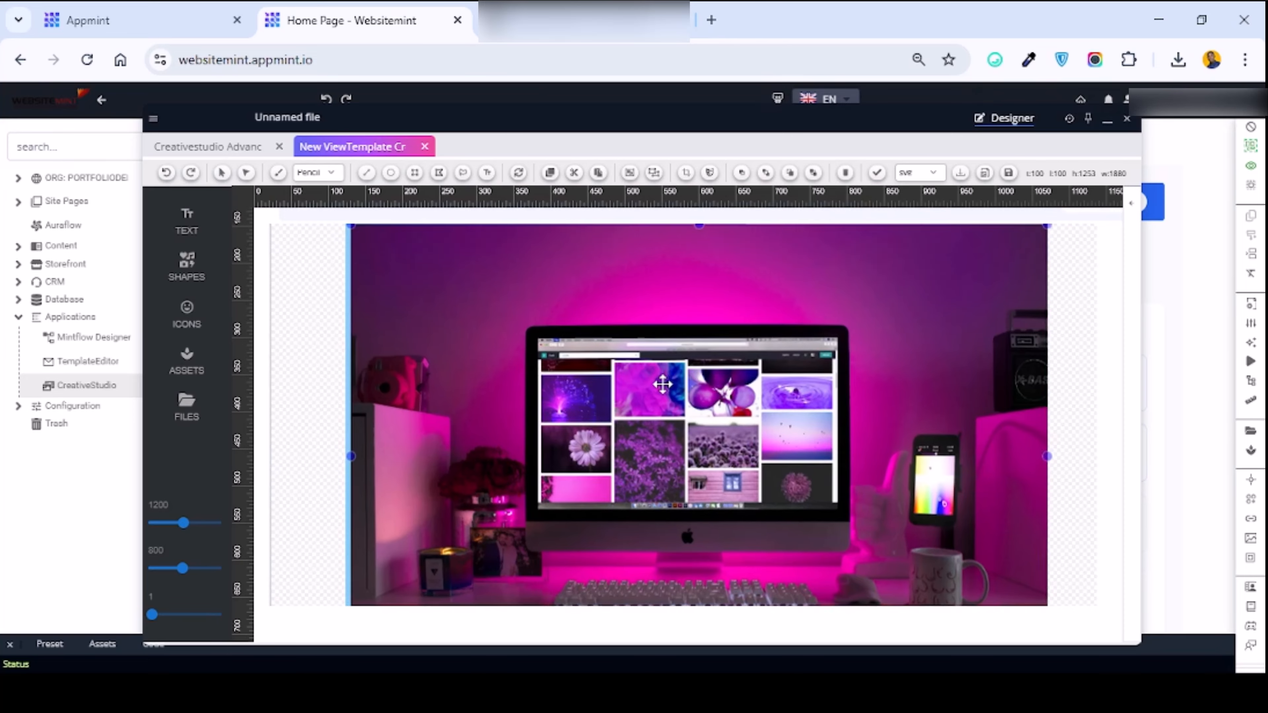
- Move the desk photo toward the canvas's right side and the Pic Adjust logo down toward its left edge
drag(664, 345, 630, 374)
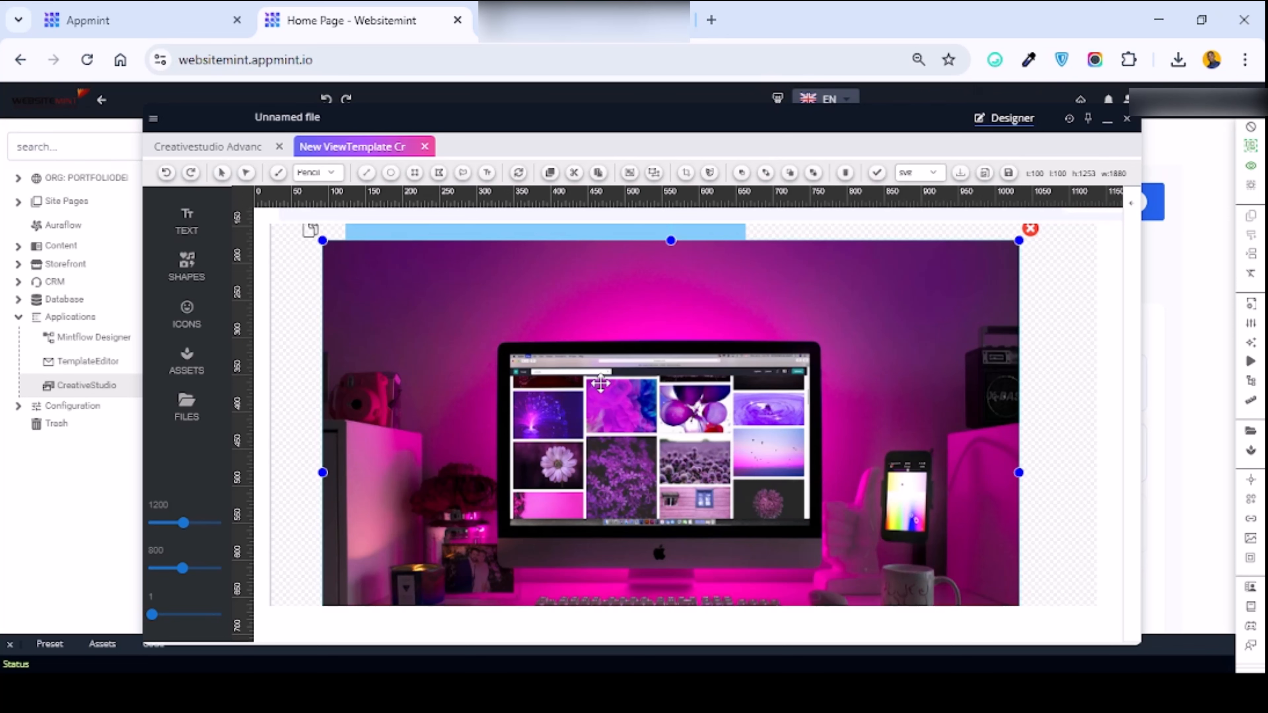
drag(601, 383, 701, 369)
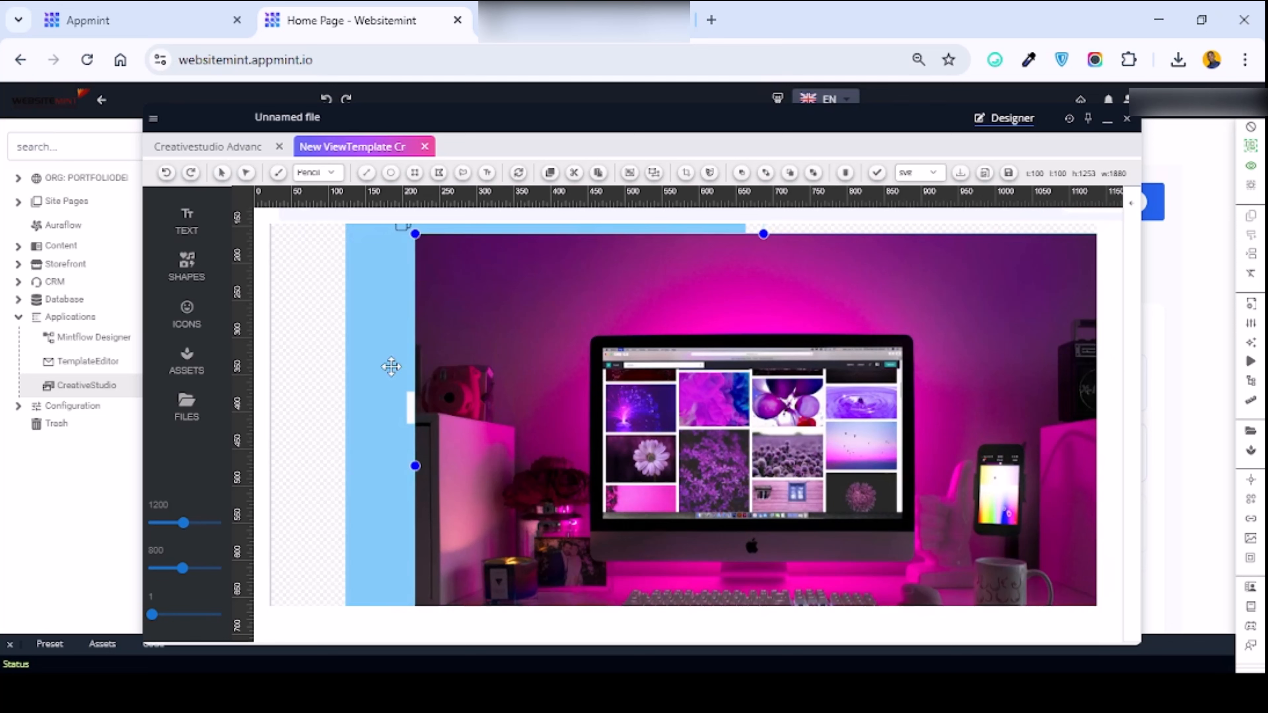
click(383, 372)
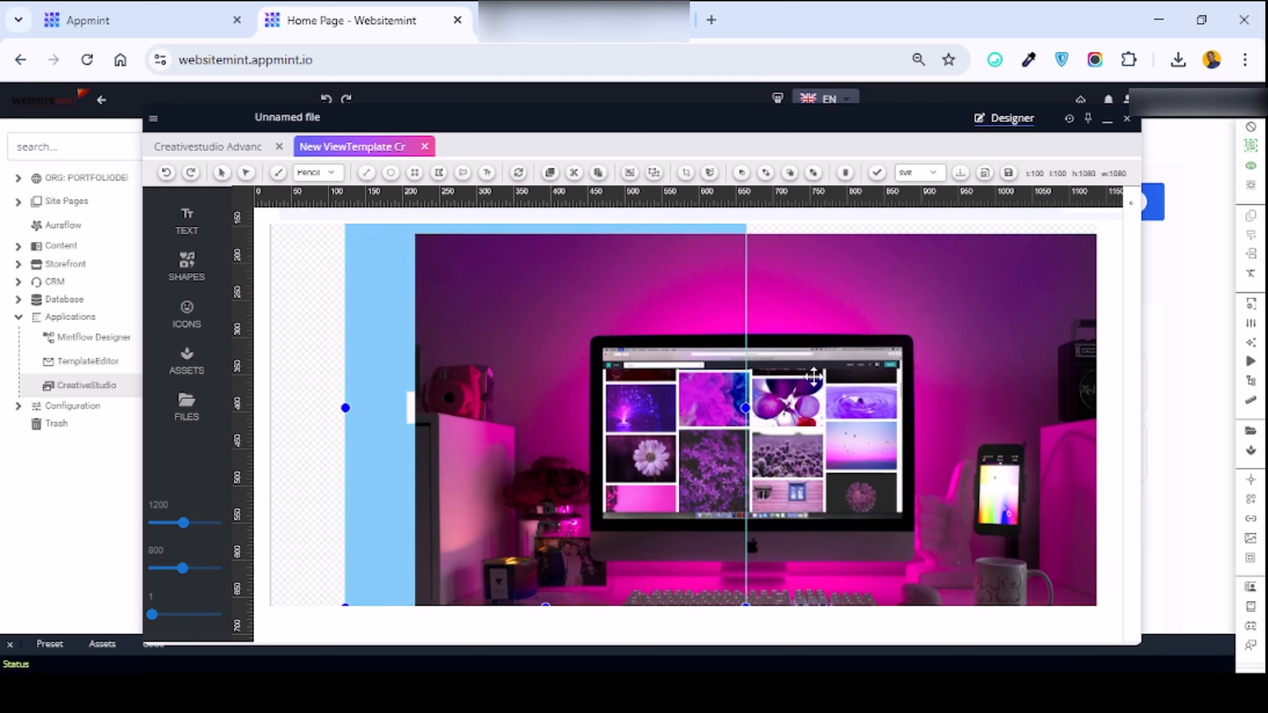
click(823, 374)
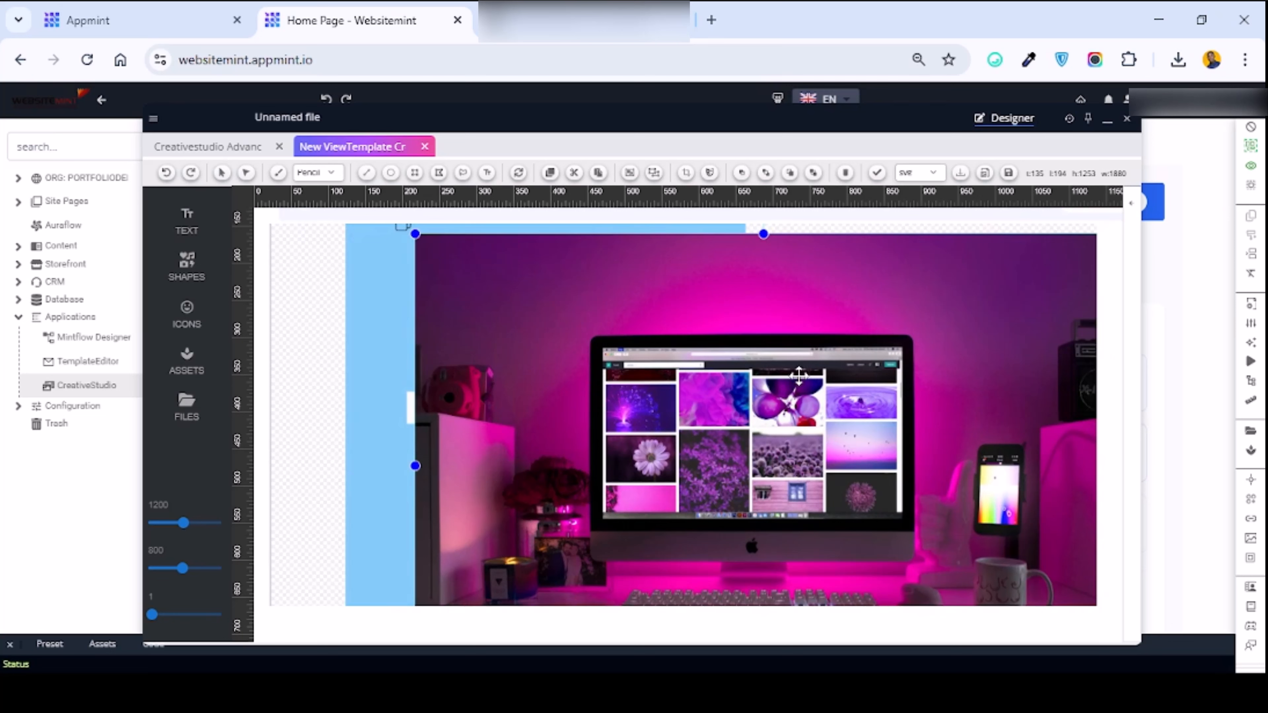
scroll(774, 377, down, 3)
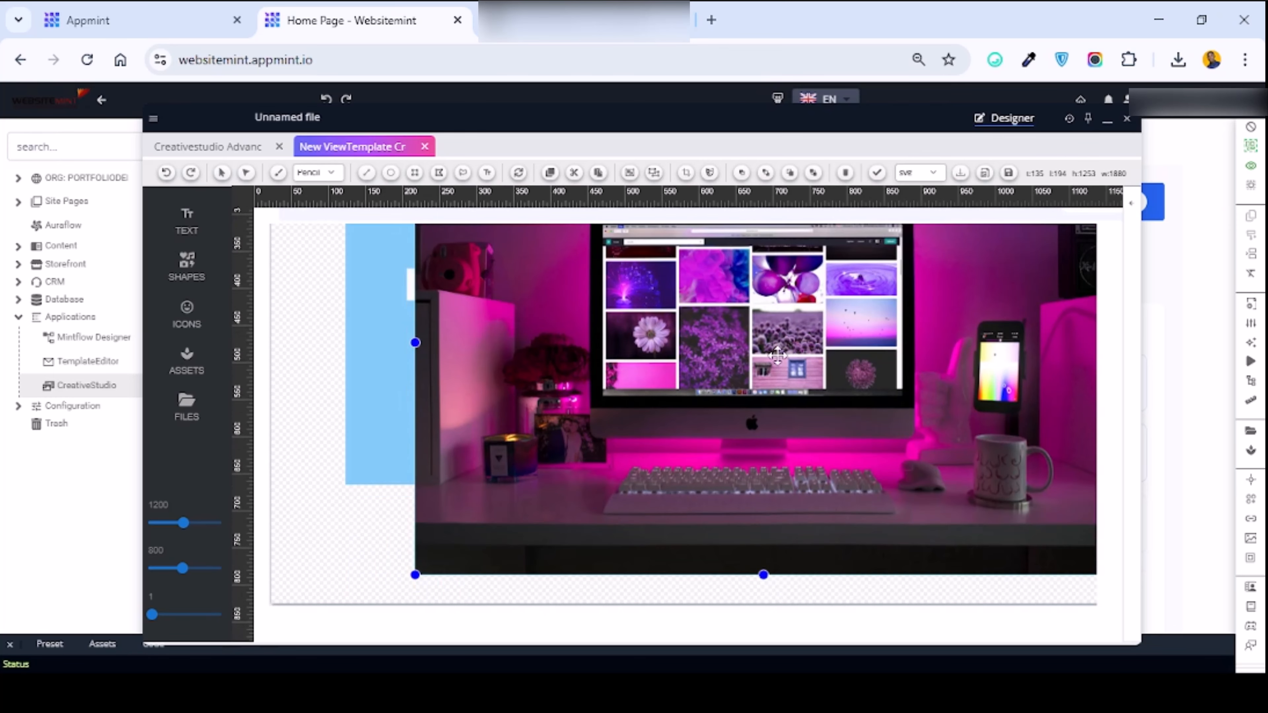
scroll(649, 374, up, 3)
scroll(506, 372, down, 3)
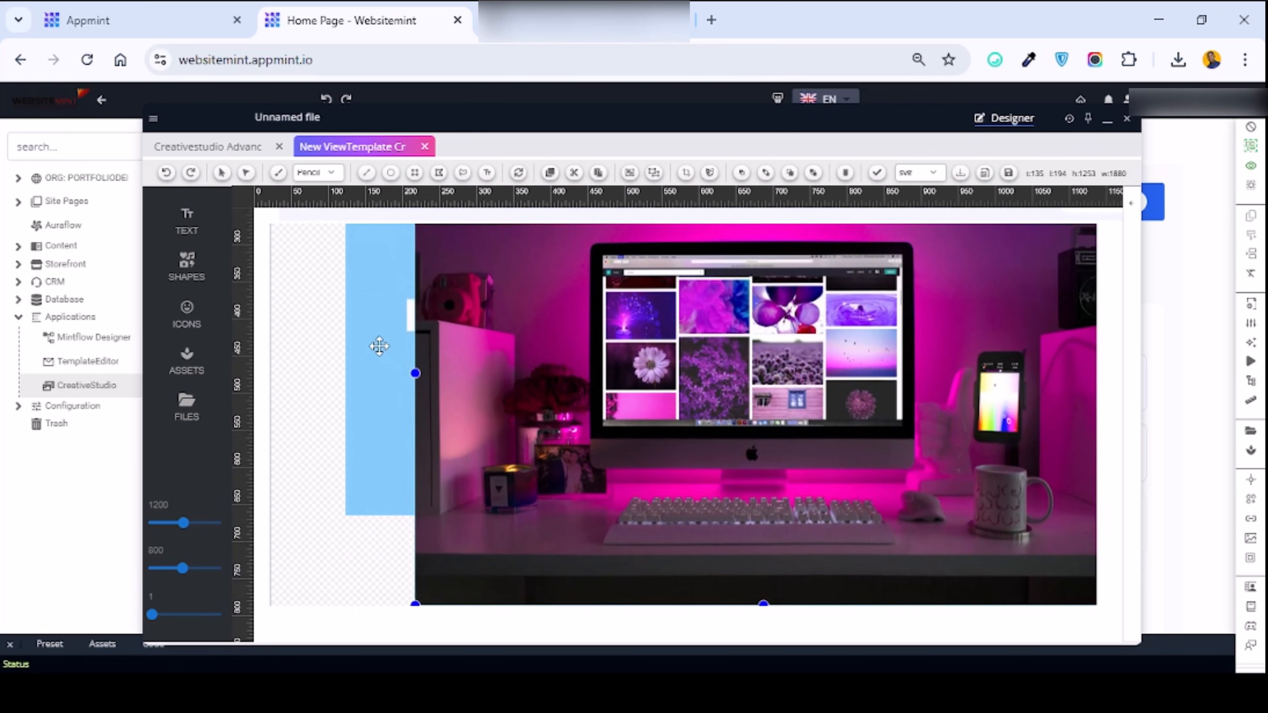
drag(377, 345, 313, 401)
- Adjust the desk photo's proportions and shrink it to about half size, positioned to the right of the Pic Adjust logo
click(863, 409)
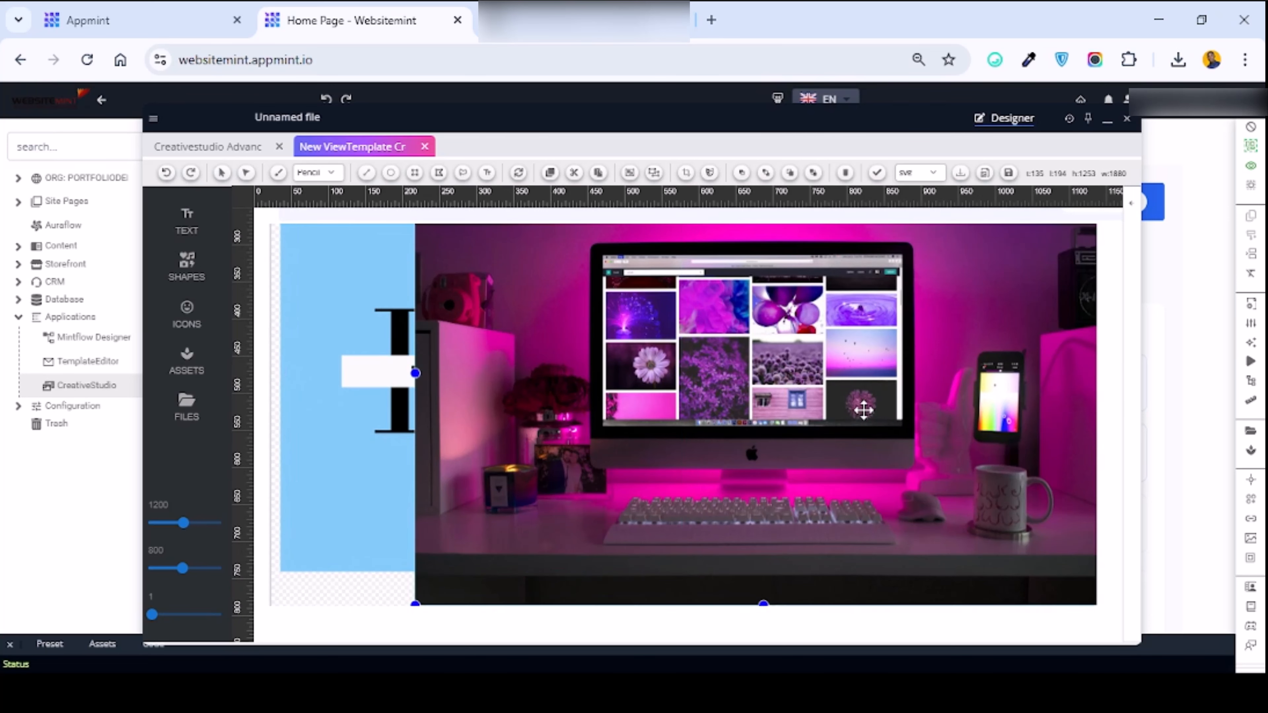
scroll(549, 439, up, 3)
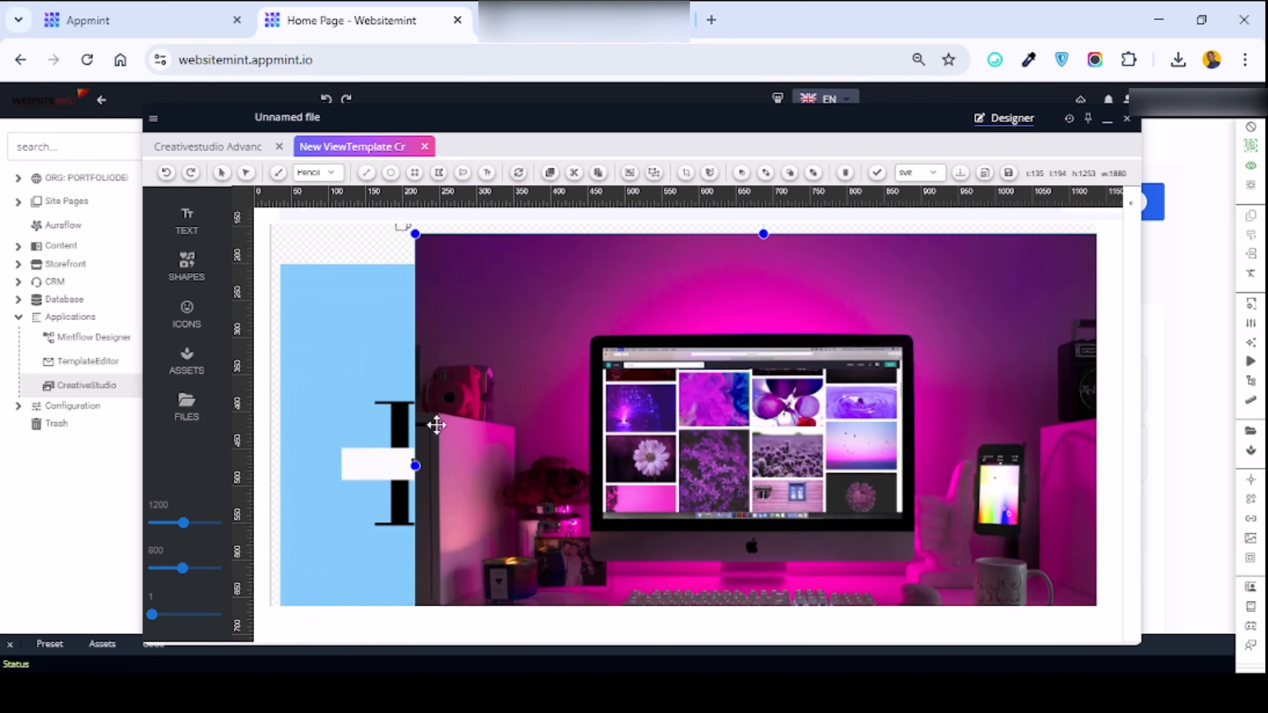
drag(415, 466, 376, 454)
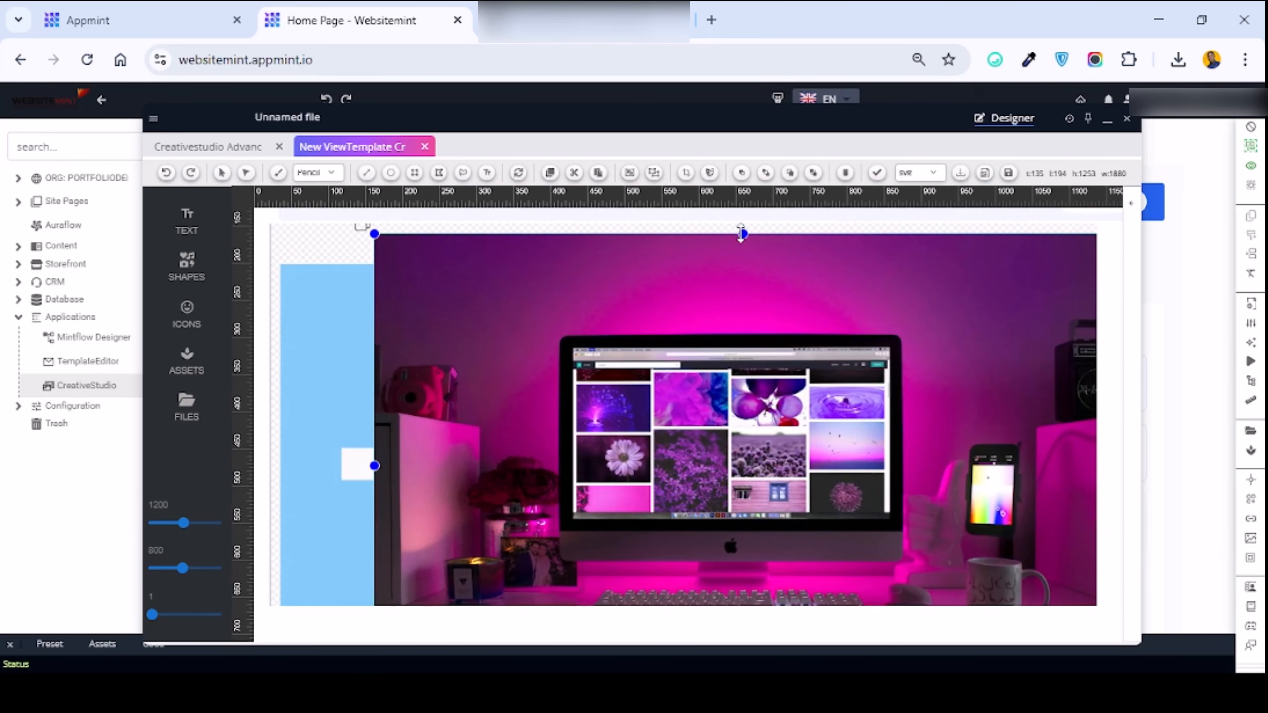
drag(746, 283, 777, 282)
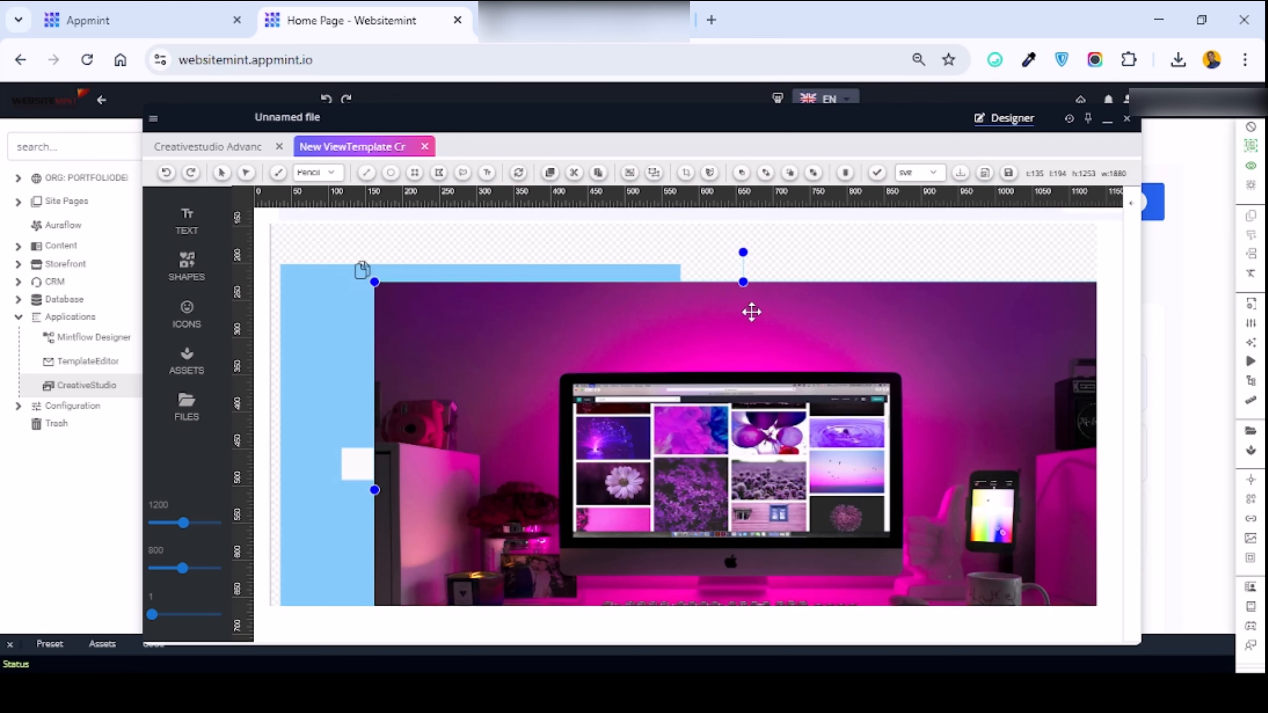
mouse_move(745, 280)
mouse_down()
mouse_move(746, 532)
mouse_move(747, 244)
mouse_move(744, 275)
mouse_up()
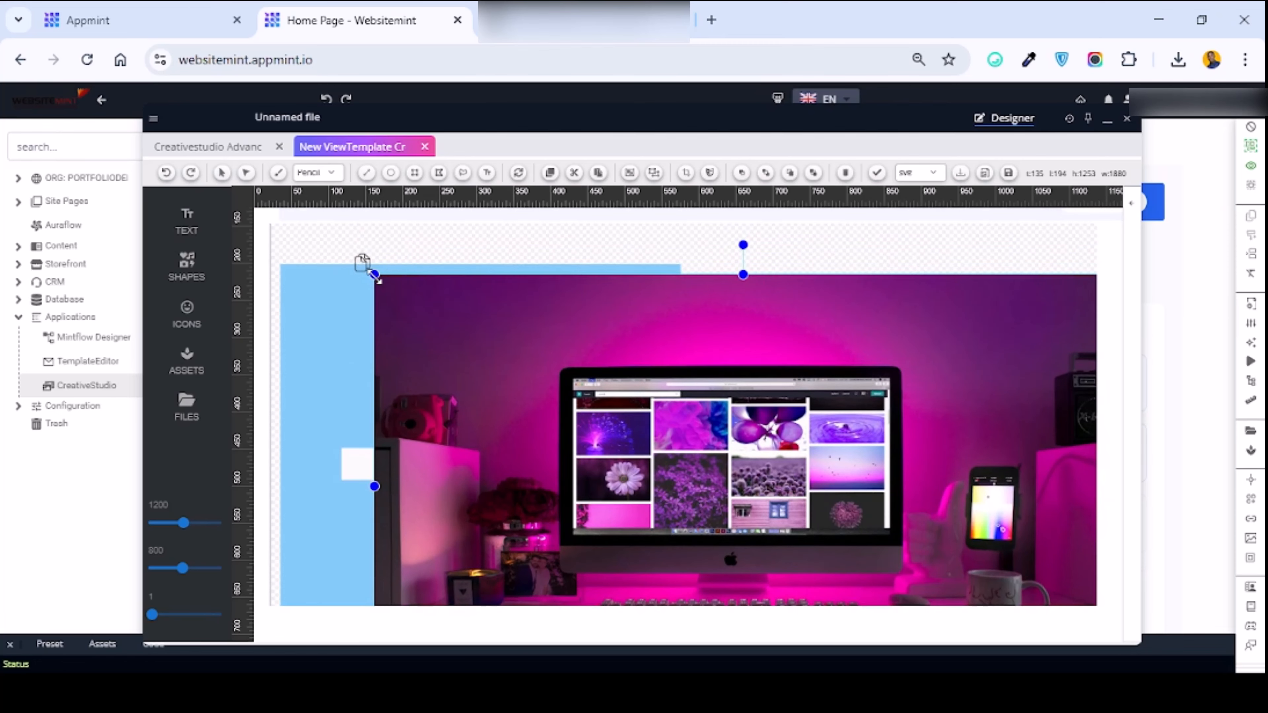
drag(397, 283, 846, 405)
drag(866, 578, 810, 403)
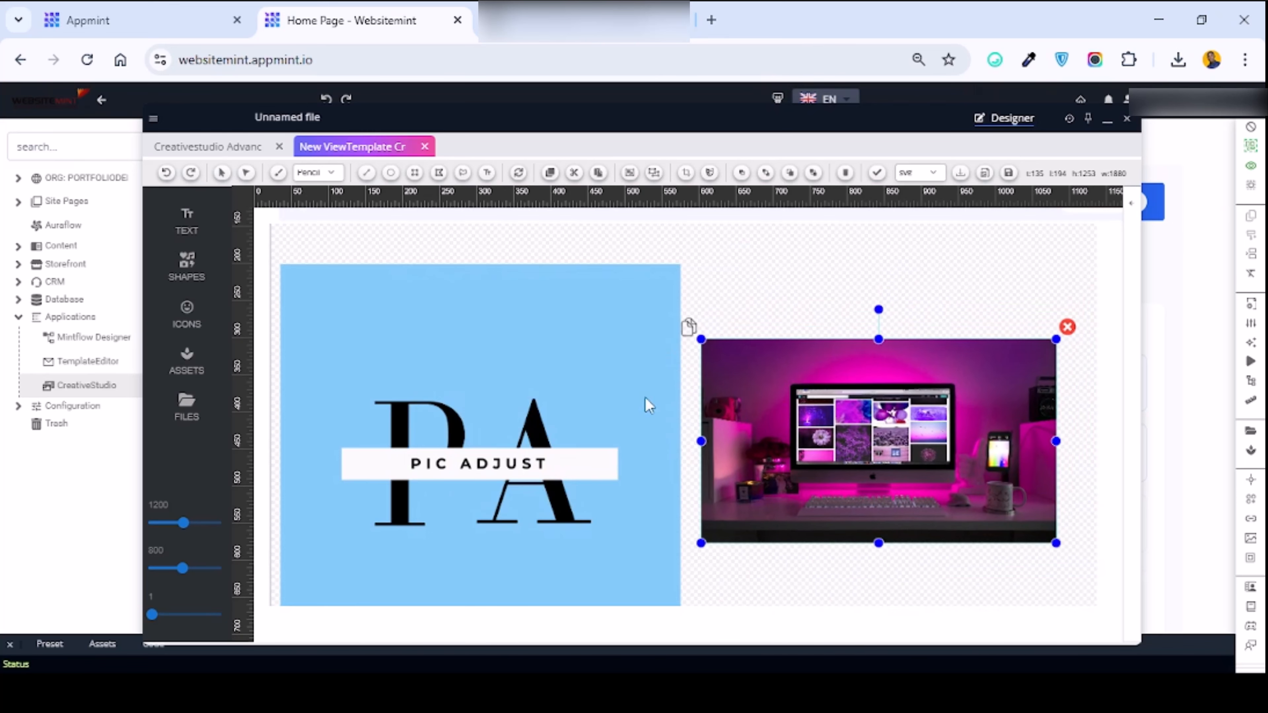
- Shrink the Pic Adjust logo to about two-thirds of its size and reposition it to the left of the desk photo
click(676, 270)
drag(671, 266, 520, 355)
drag(413, 483, 454, 387)
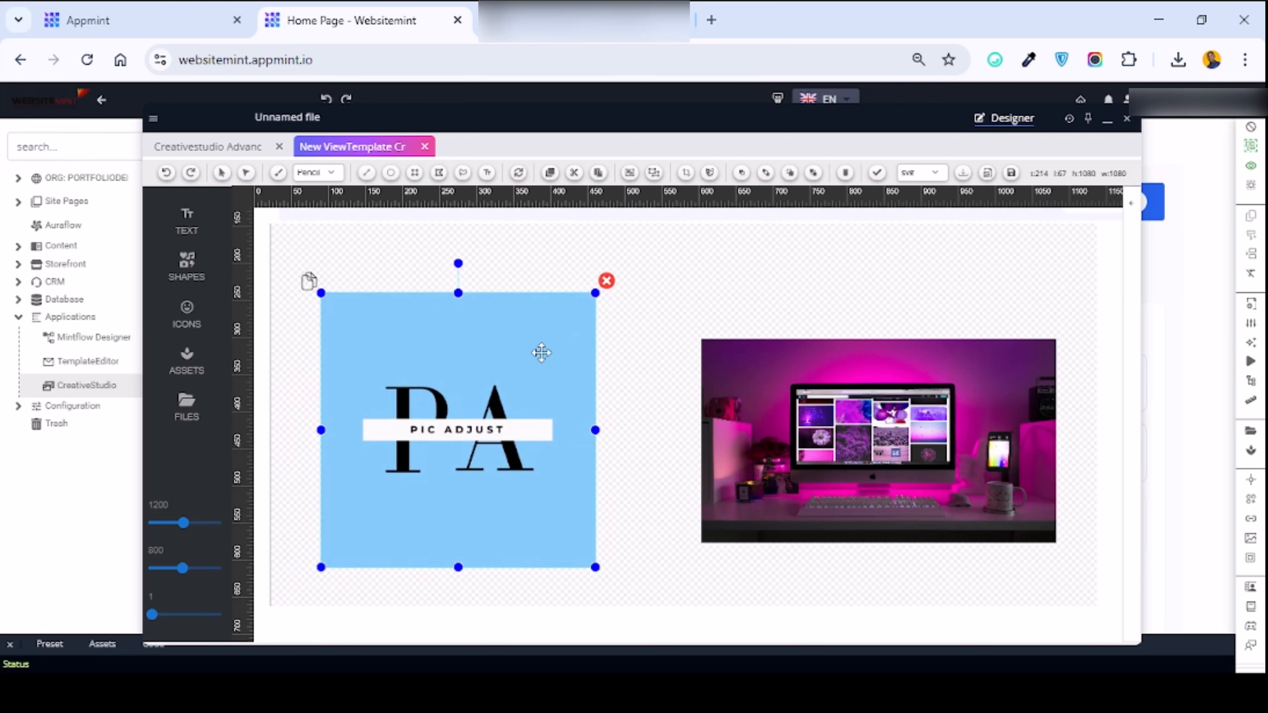
mouse_move(541, 353)
mouse_down()
mouse_move(528, 381)
mouse_move(550, 374)
mouse_up()
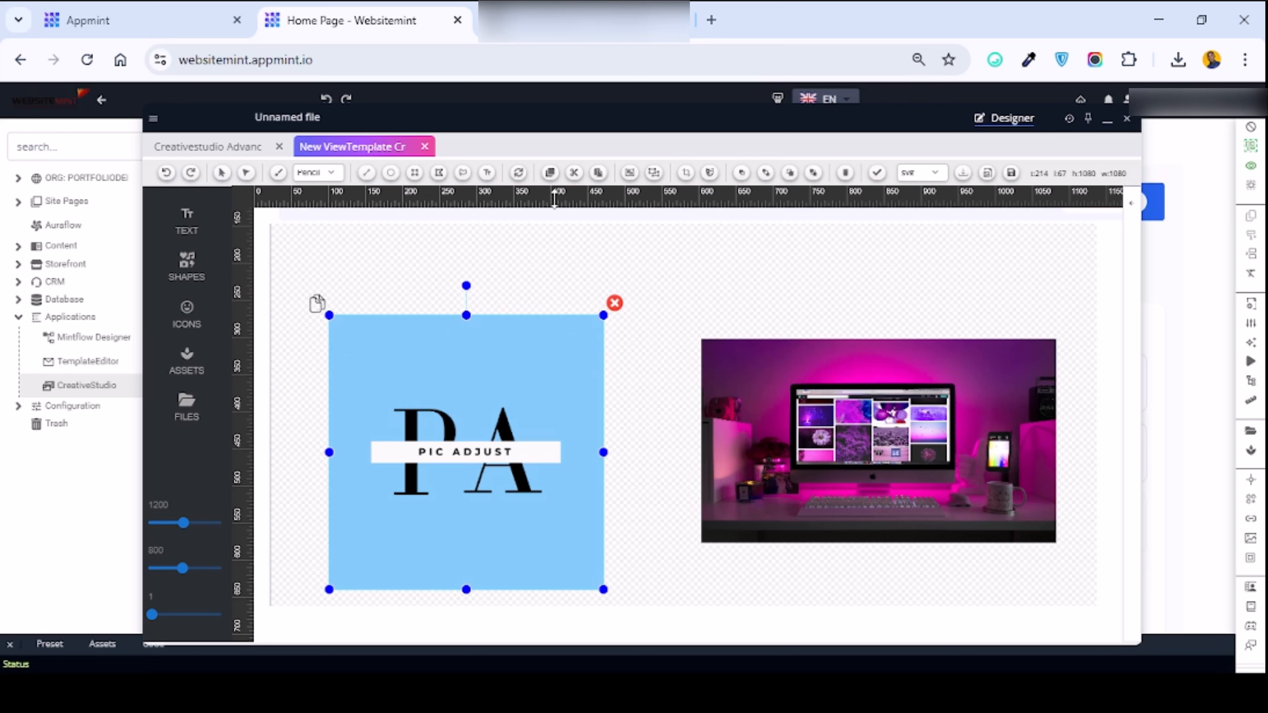
- Add two horizontal ruler guides, one along the desk photo's top edge and one along its bottom edge
drag(554, 199, 552, 338)
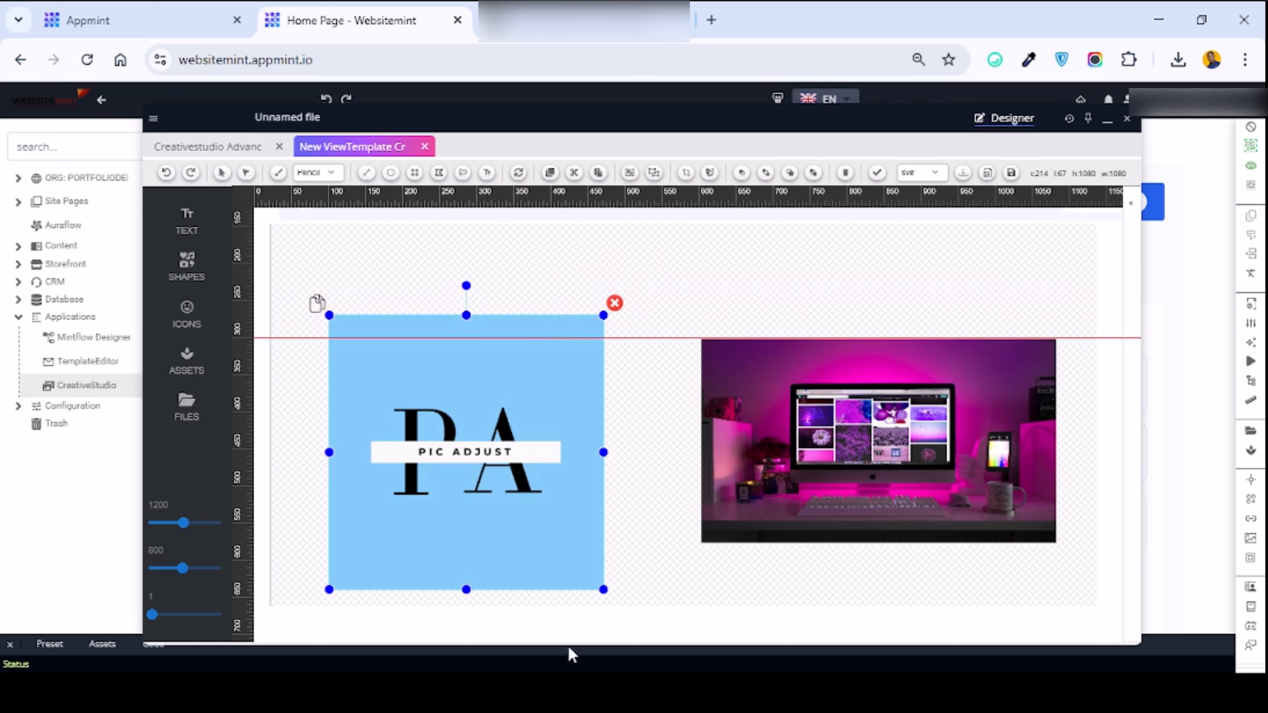
drag(602, 200, 582, 542)
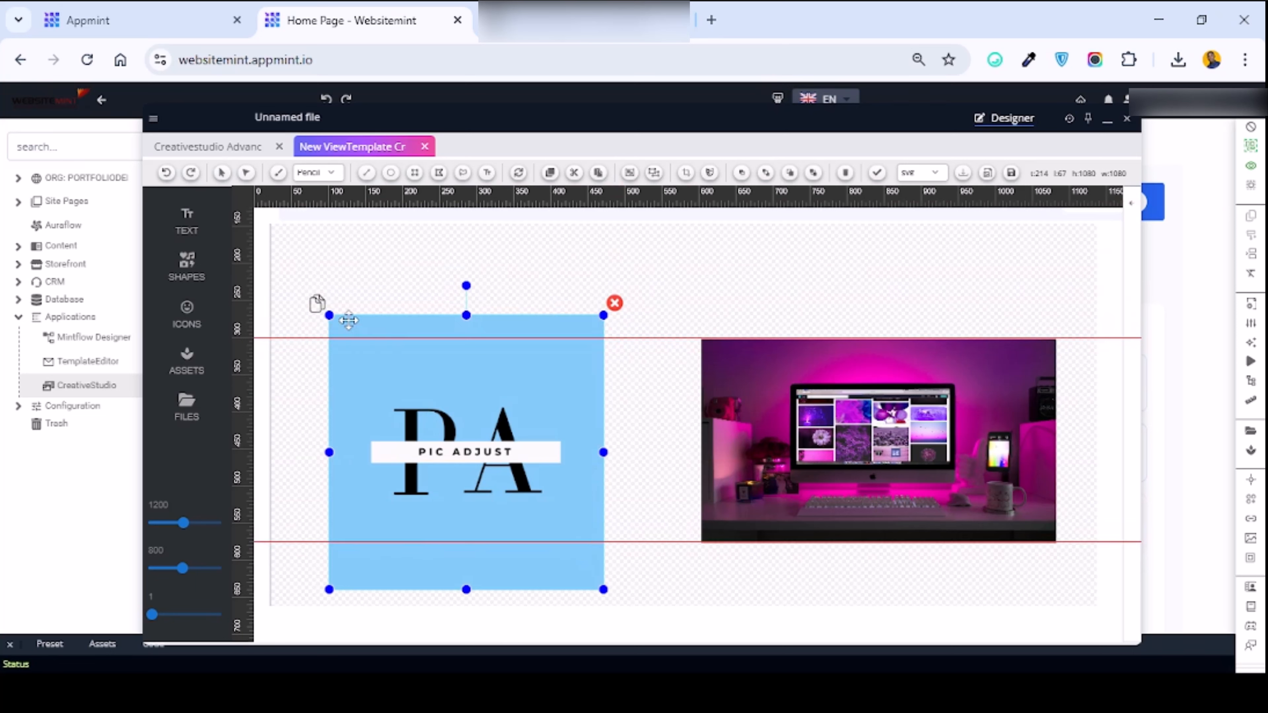
- Resize the Pic Adjust logo to fit the height between the two guides and move it near the canvas's left edge
drag(330, 316, 415, 401)
drag(547, 484, 535, 427)
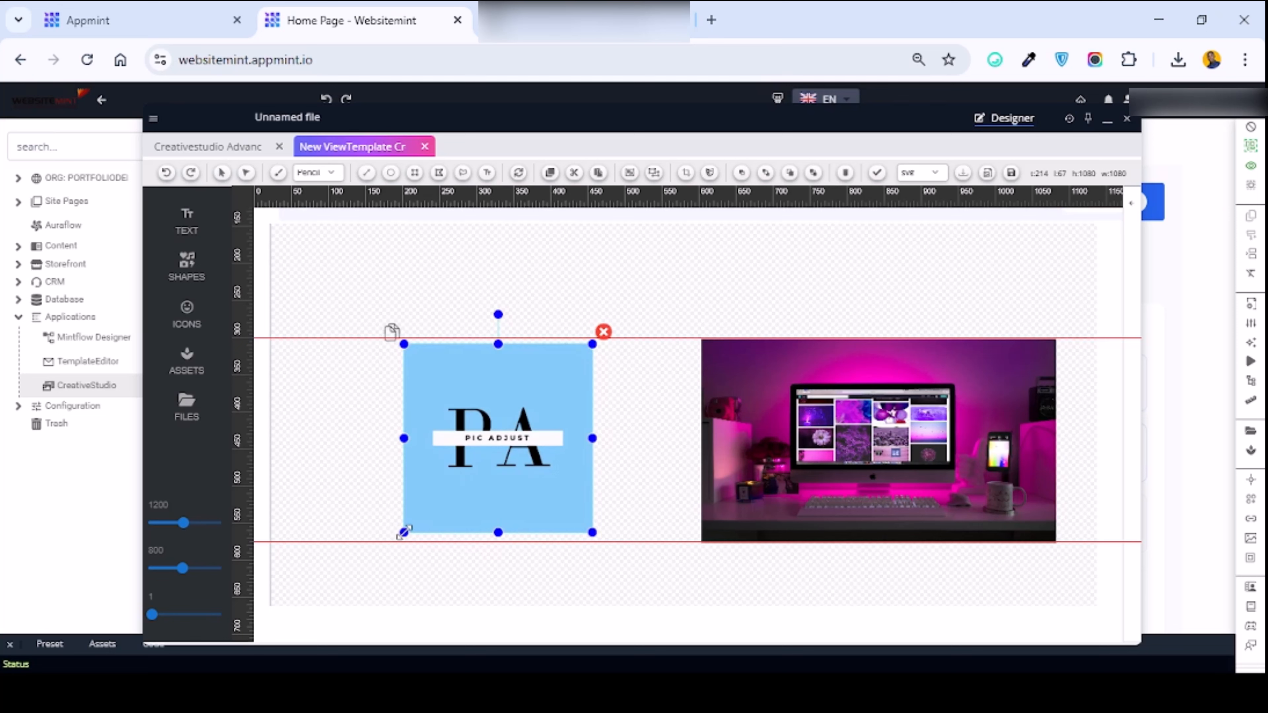
drag(404, 533, 393, 543)
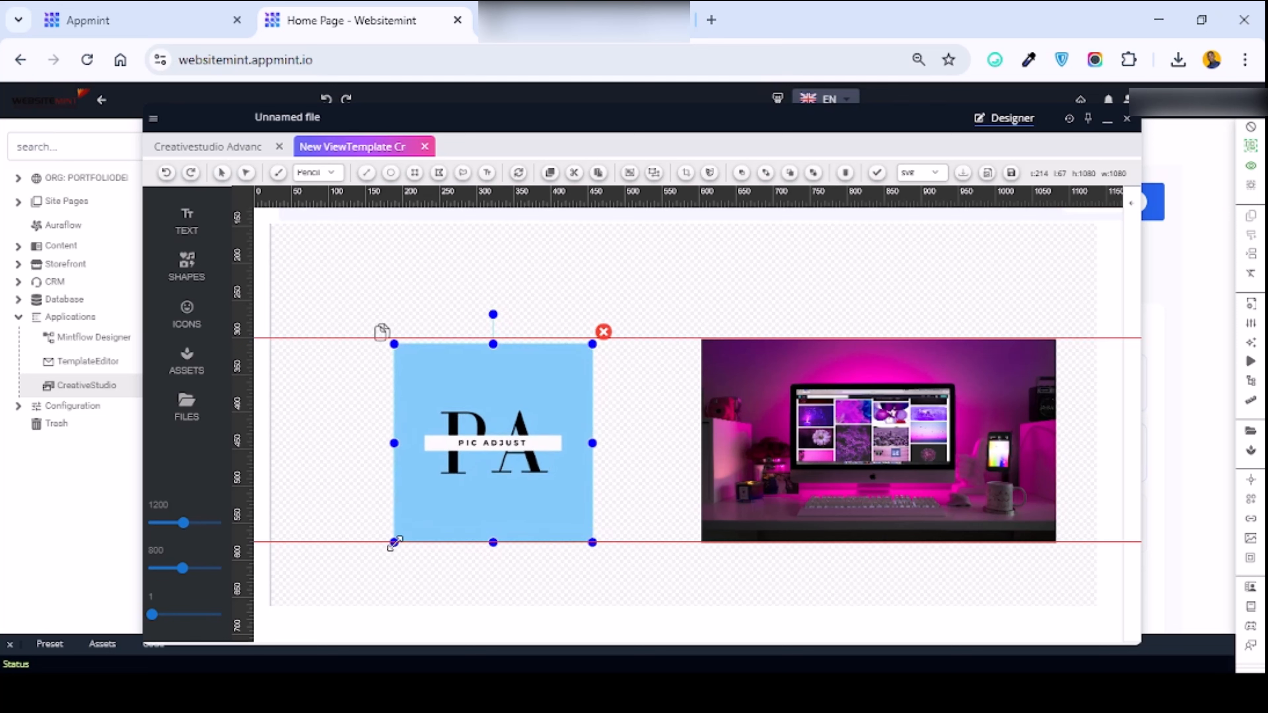
drag(394, 344, 389, 339)
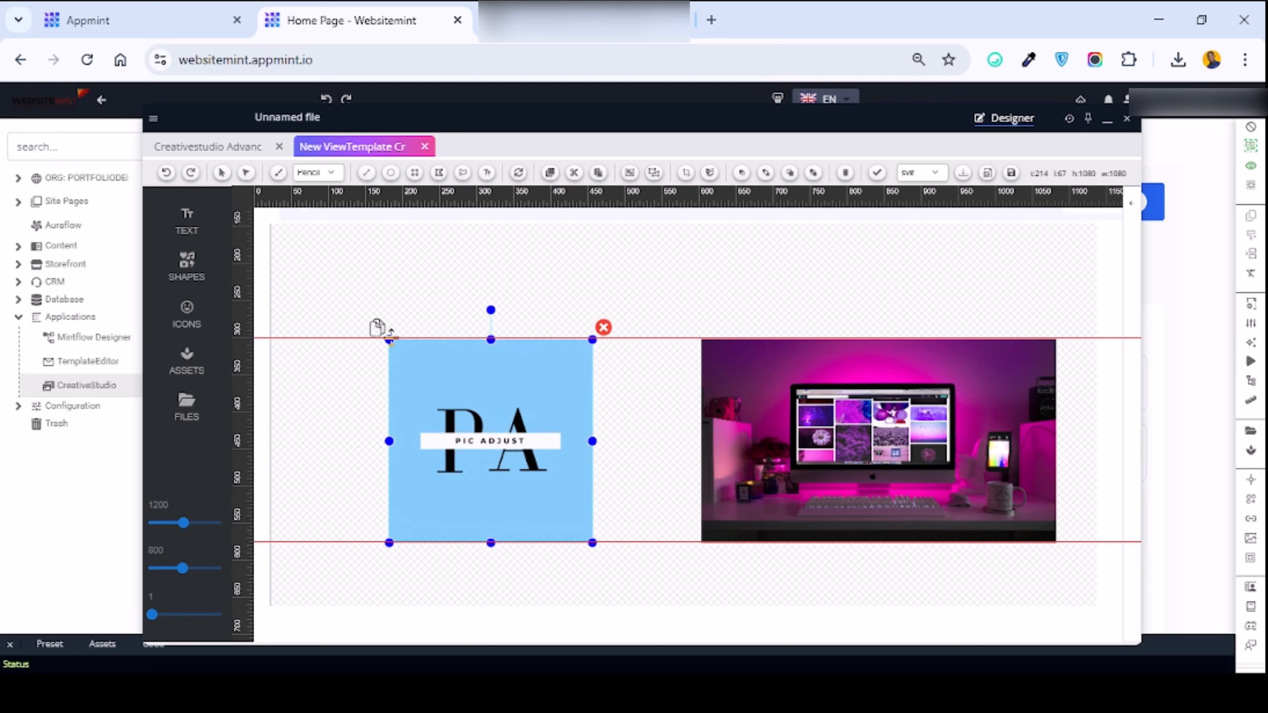
drag(505, 389, 408, 385)
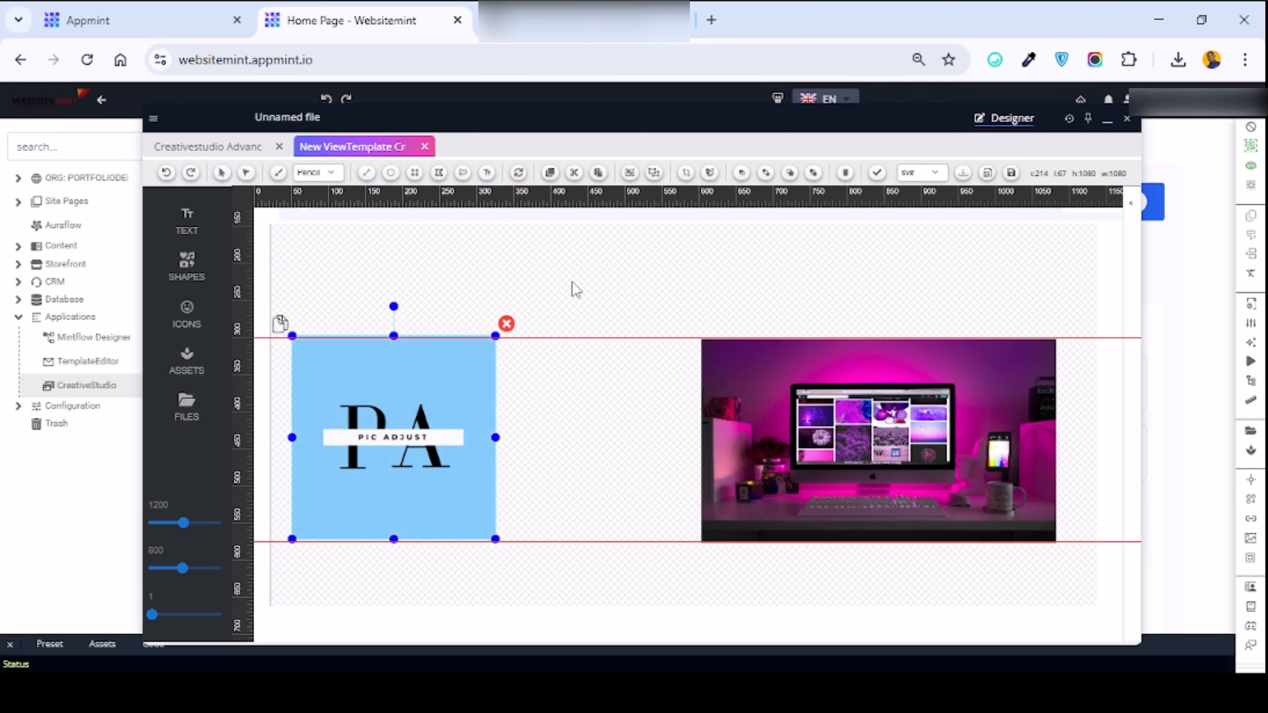